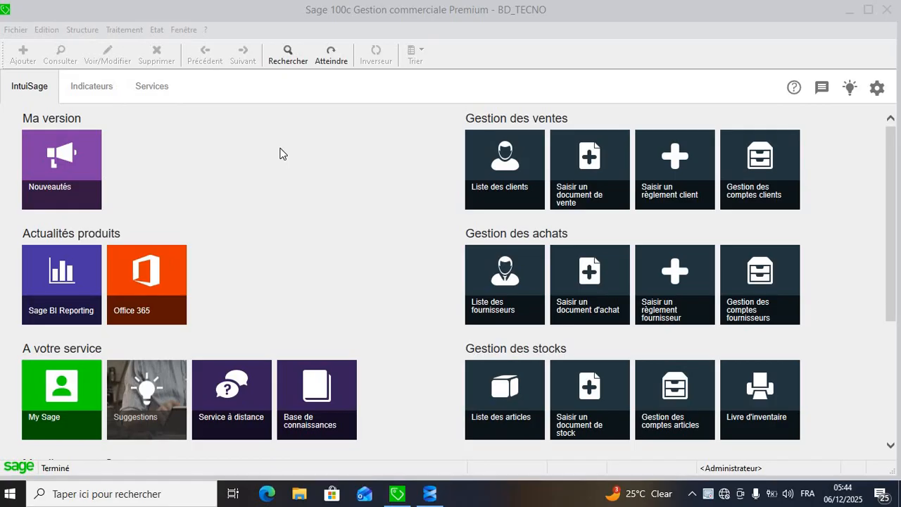
- Review the general accounts in the chart of accounts, selecting the Tva déductible account, and close the list
click(330, 155)
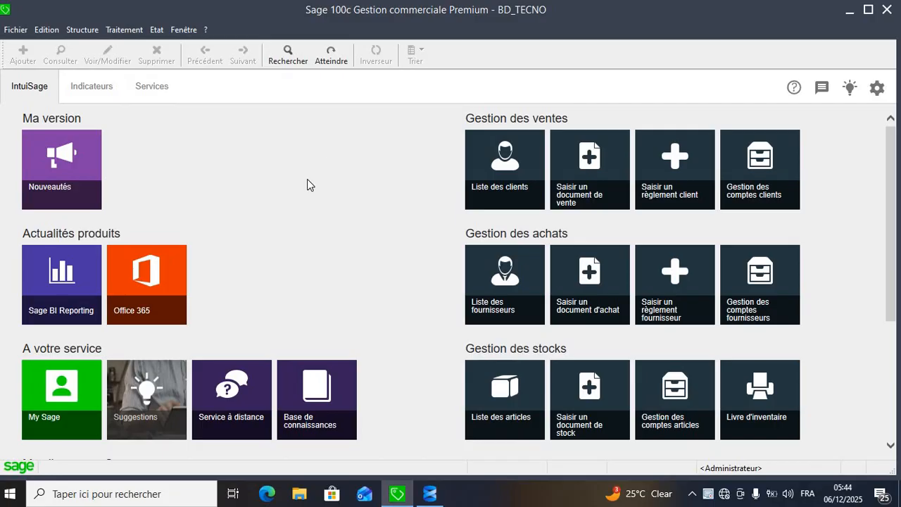
click(89, 33)
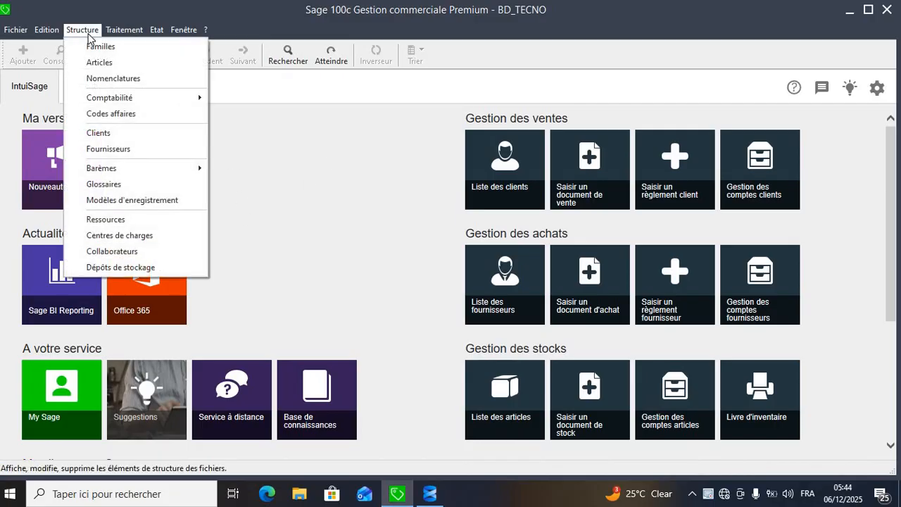
mouse_move(131, 97)
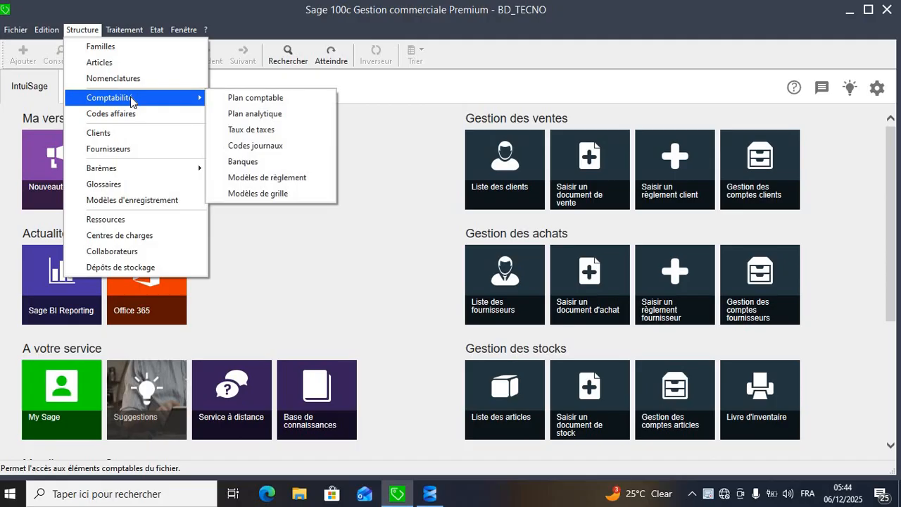
click(274, 98)
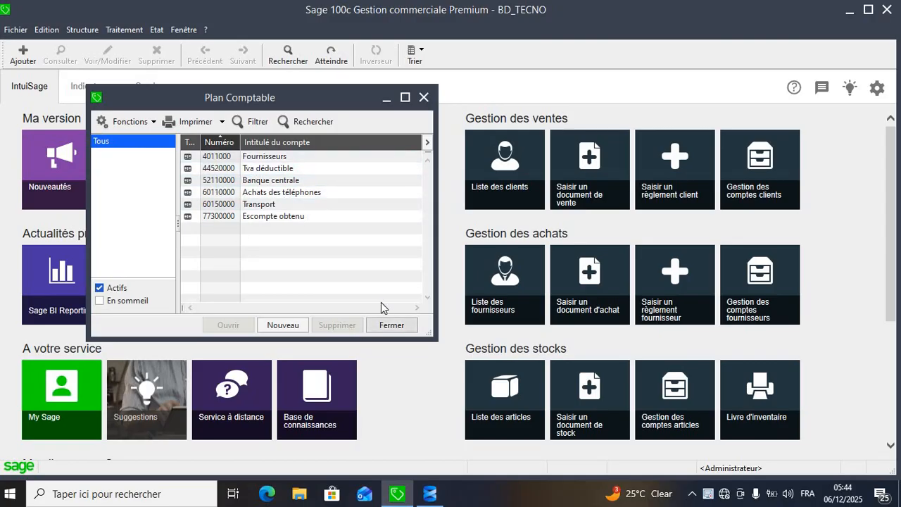
click(223, 172)
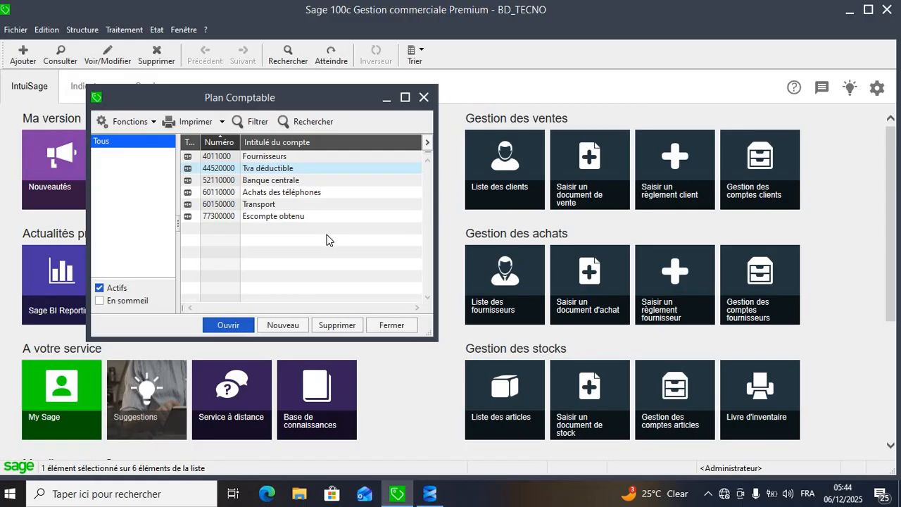
click(396, 327)
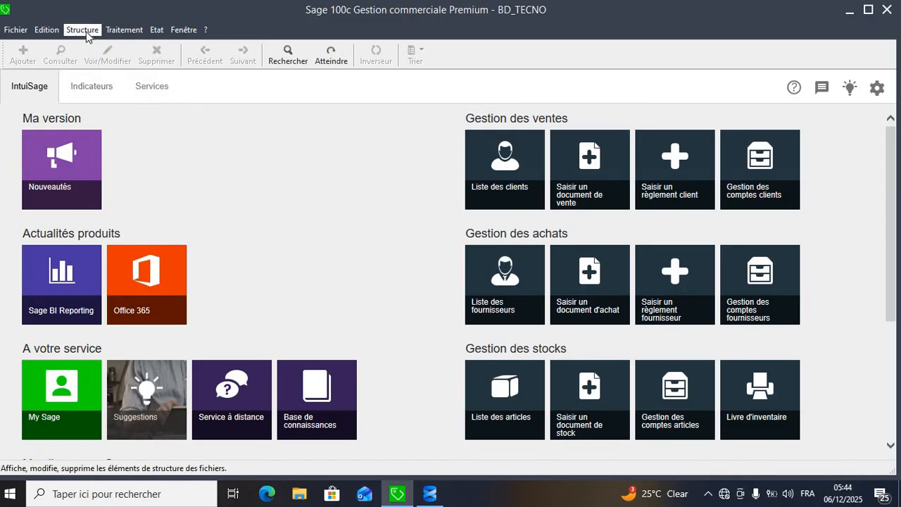
- Review the record of tax code D19 in the list of tax rates, and close it
click(89, 30)
mouse_move(116, 99)
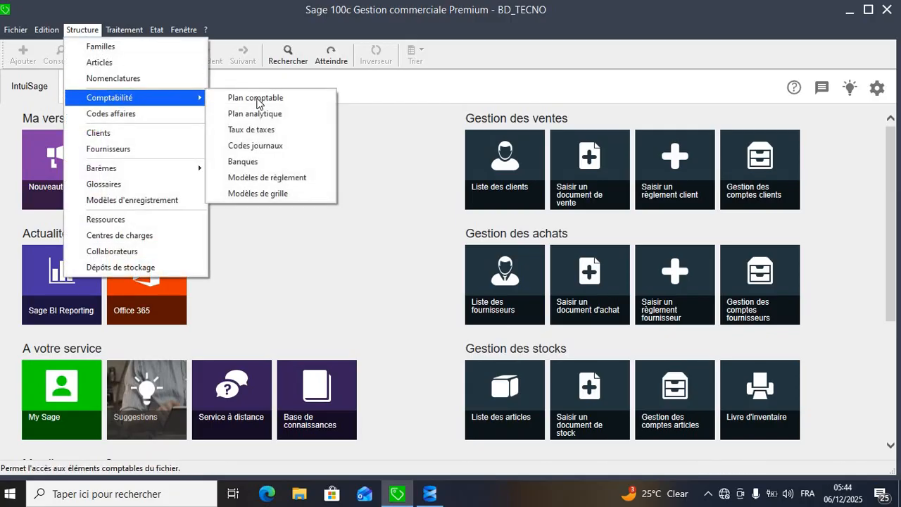
click(266, 133)
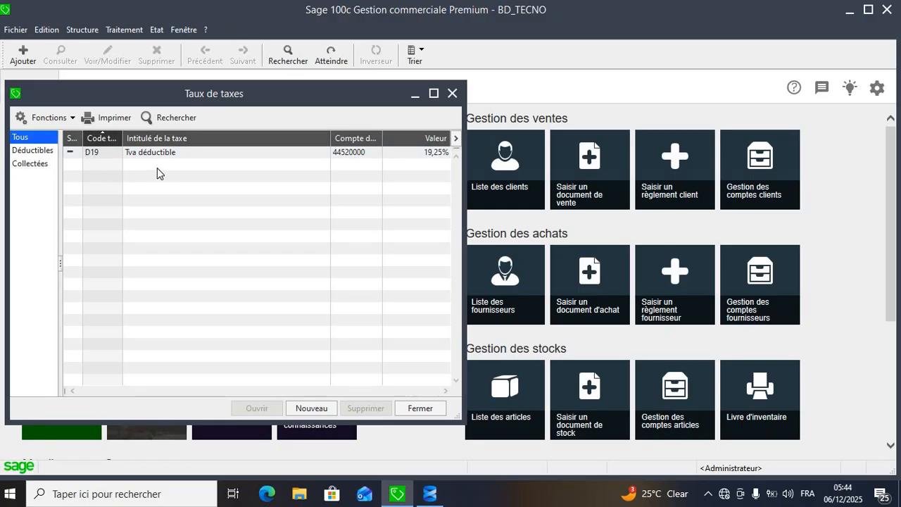
double_click(177, 153)
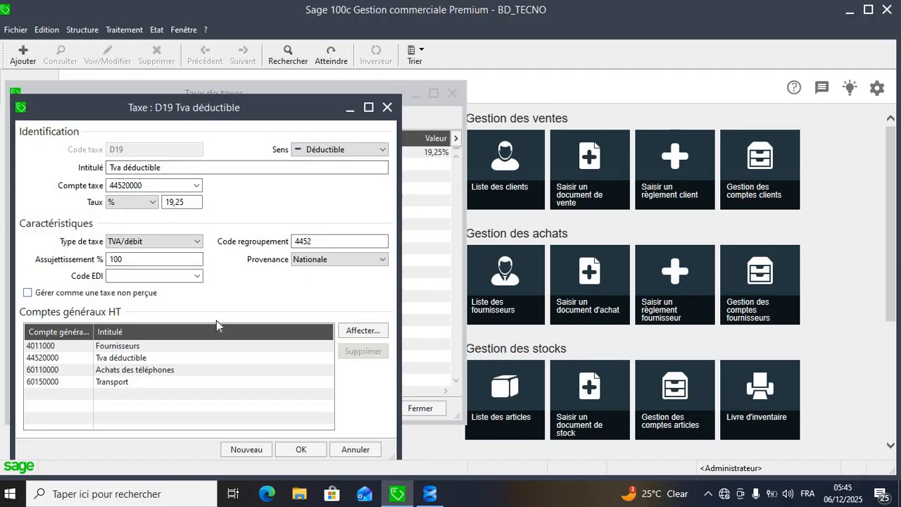
click(302, 450)
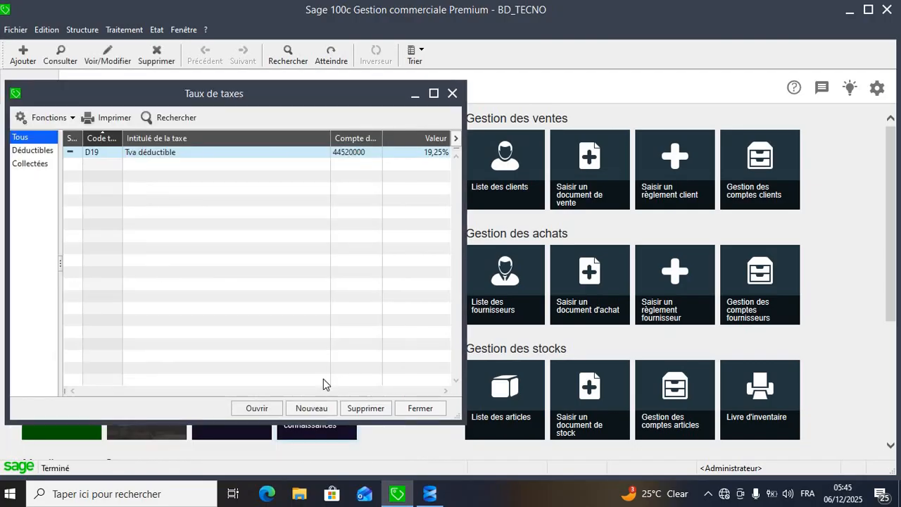
click(420, 408)
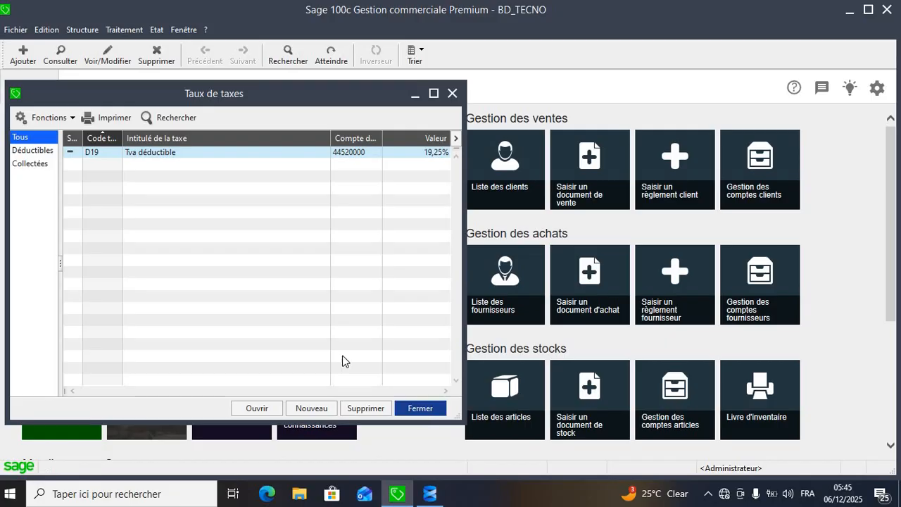
- Check the accounting categories for sales and purchases in the company's accounting parameters, and close the settings
click(17, 32)
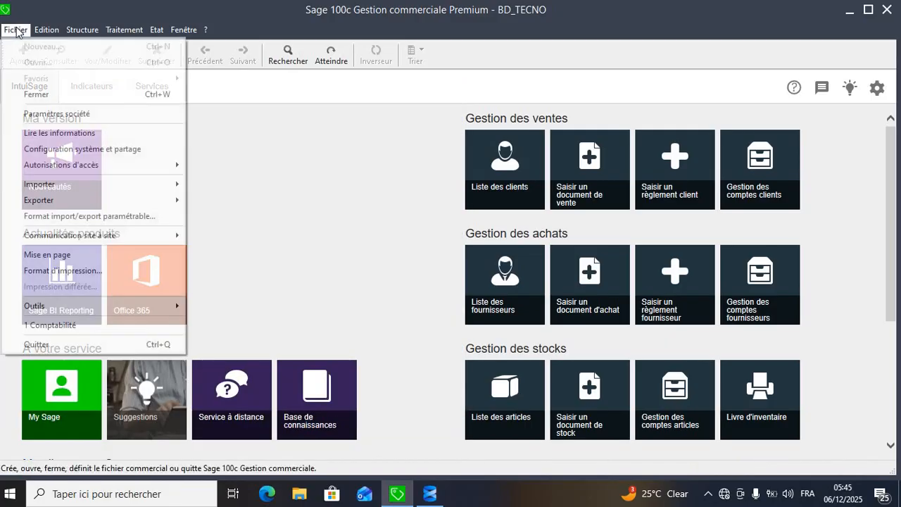
click(59, 115)
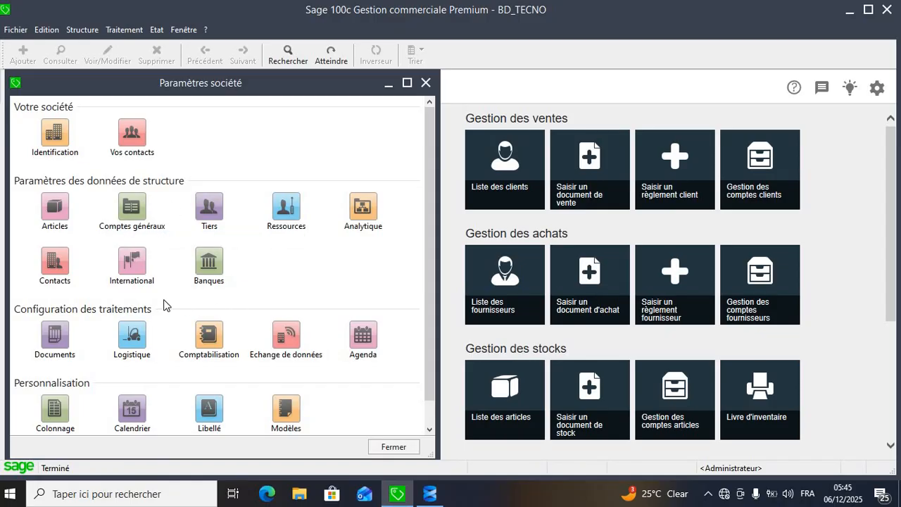
click(208, 338)
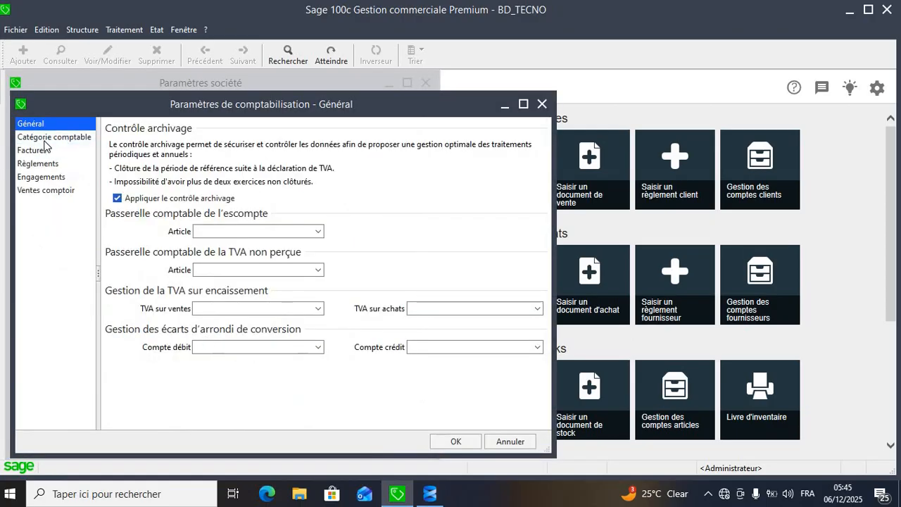
click(64, 139)
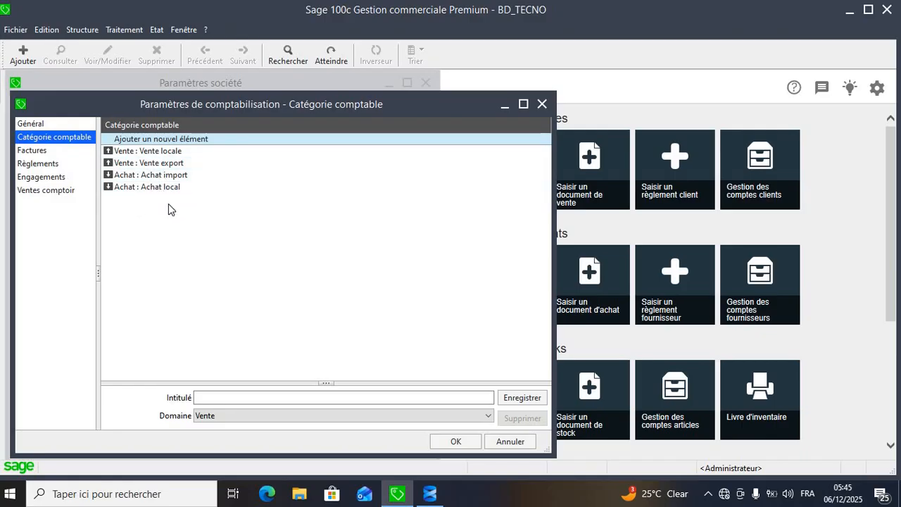
click(455, 442)
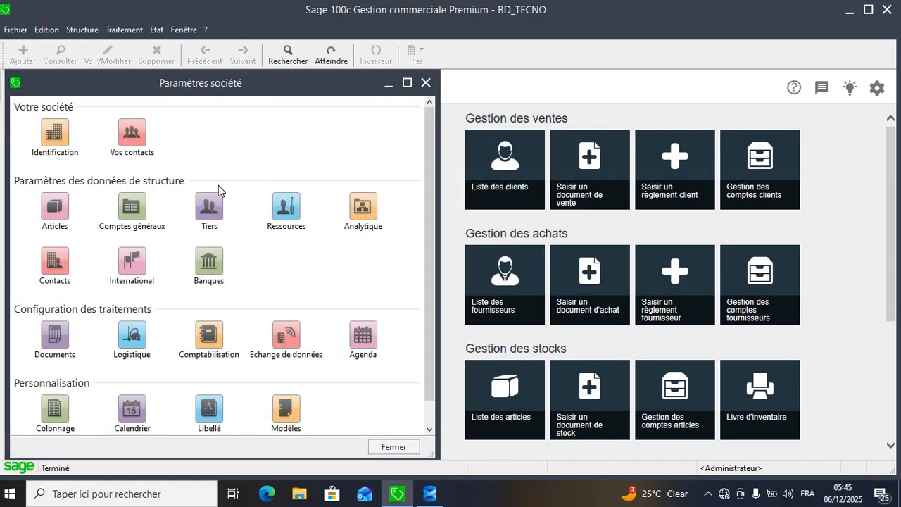
click(425, 83)
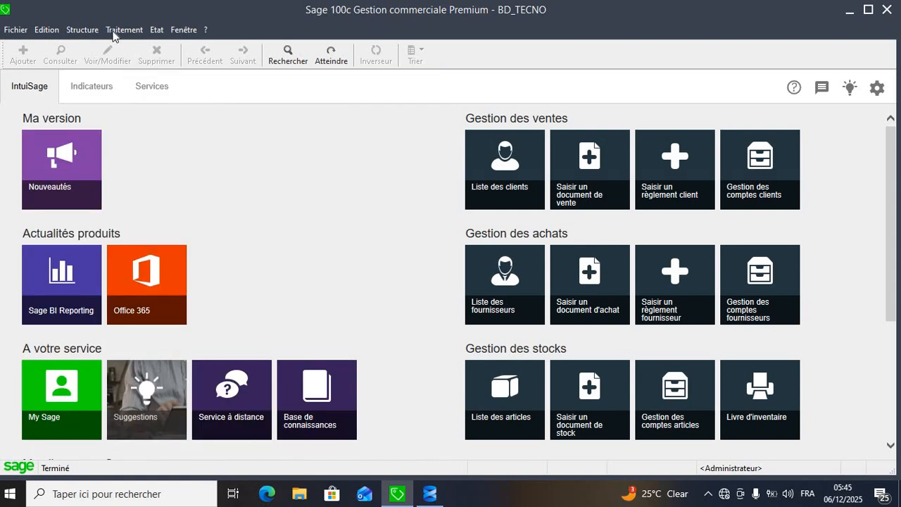
- Check the Achat local account and tax code in the accounting parameters of article T-0001
click(84, 33)
click(110, 64)
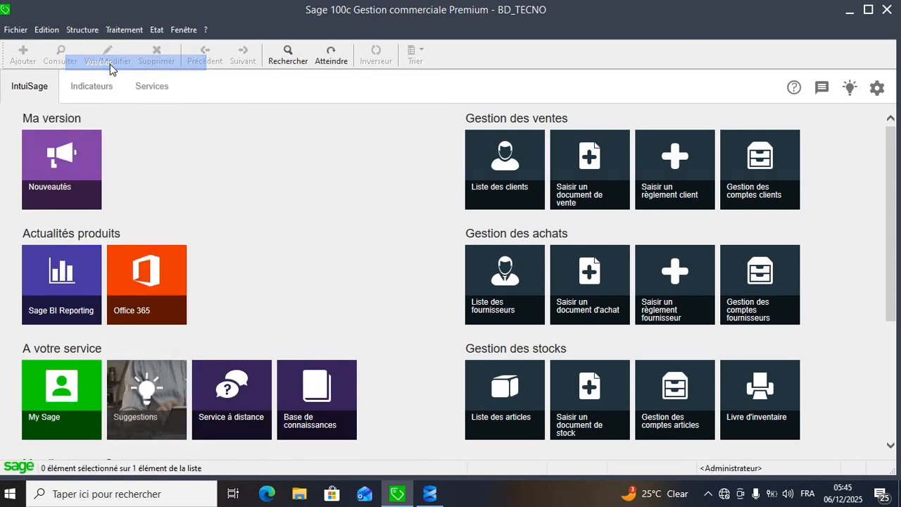
double_click(323, 175)
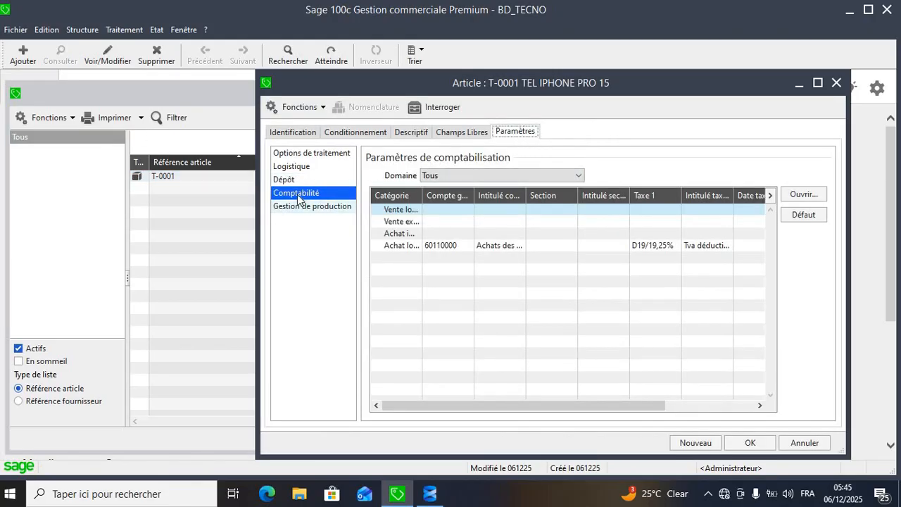
double_click(511, 247)
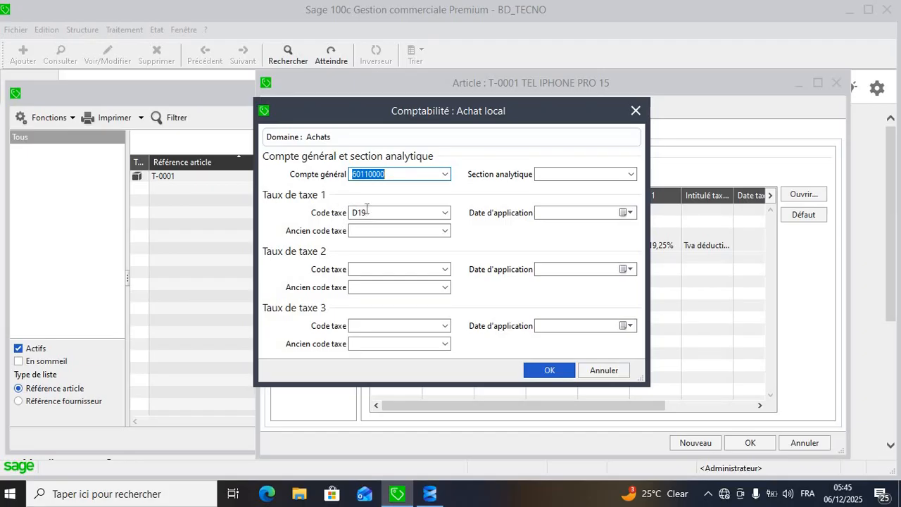
click(550, 370)
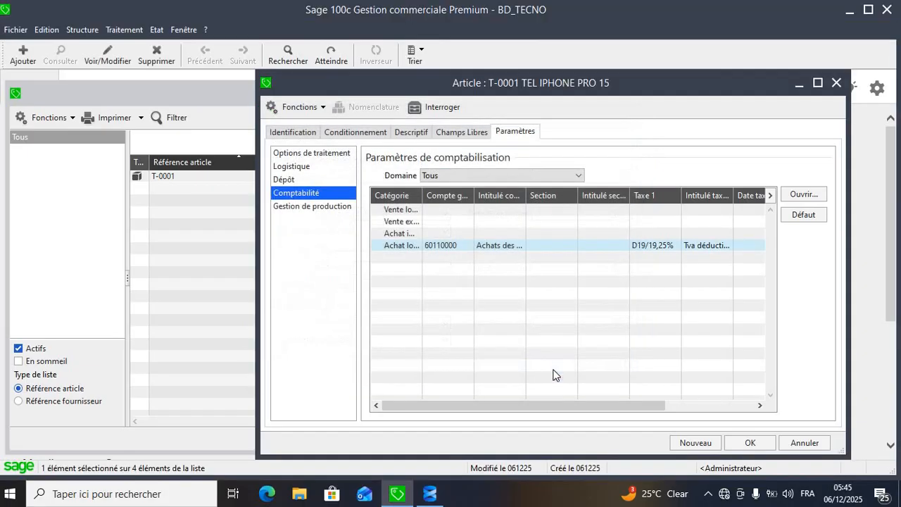
click(751, 442)
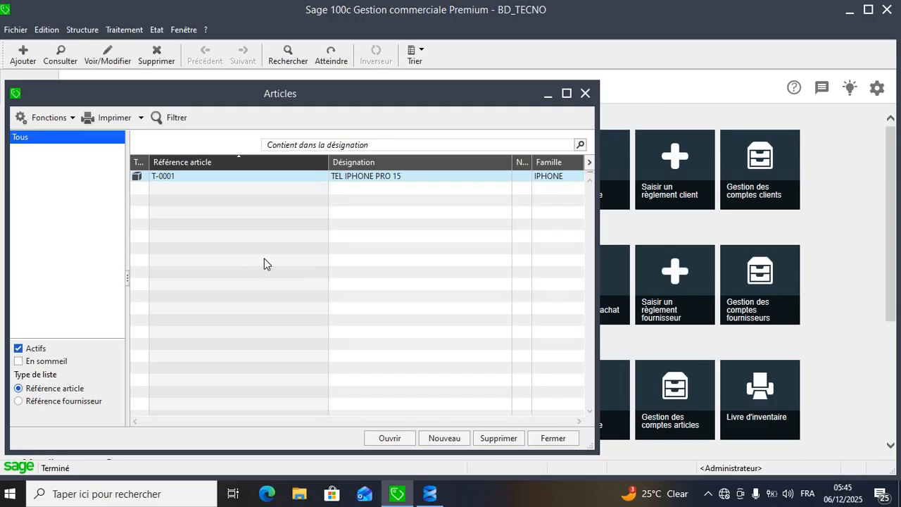
- Check the tax code attached to the Achats des téléphones account in the chart of accounts, and close it
click(76, 31)
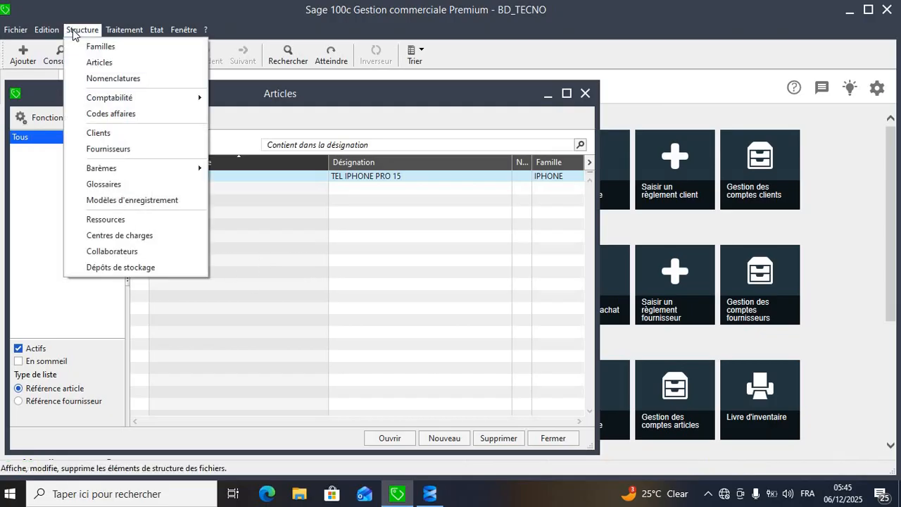
mouse_move(141, 97)
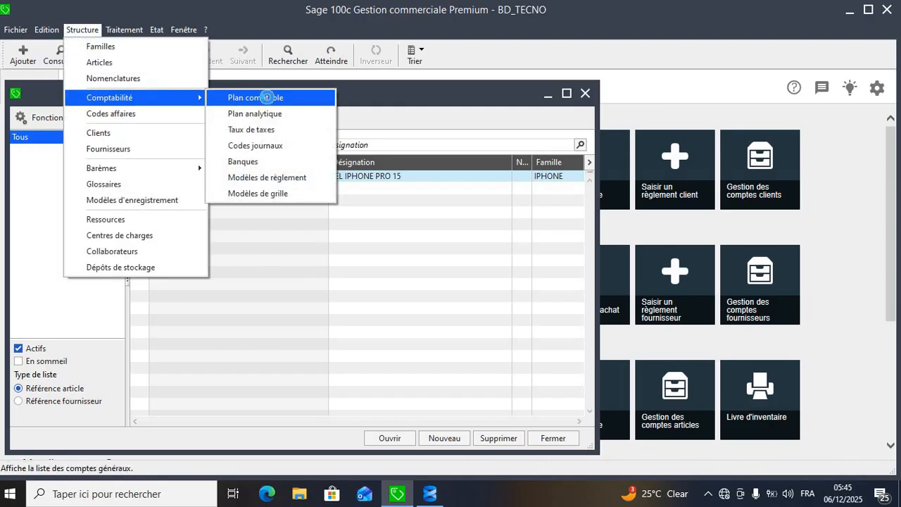
click(260, 95)
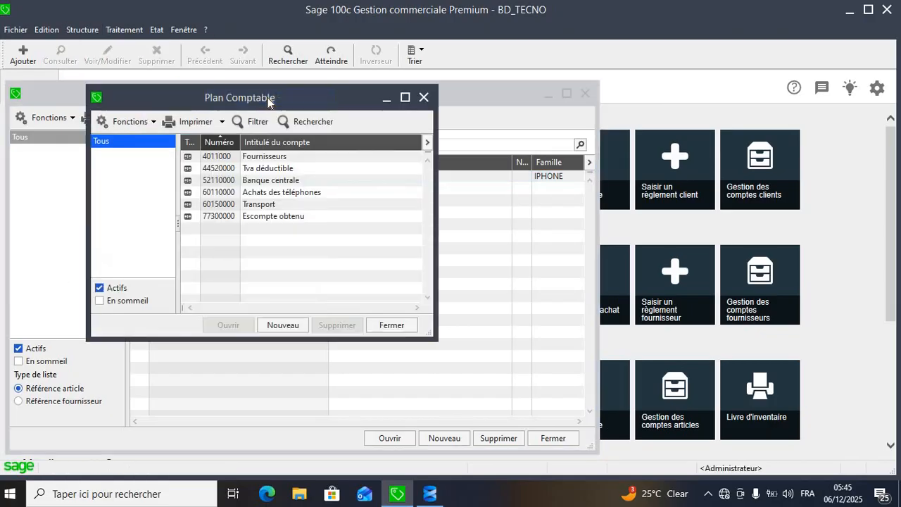
click(262, 196)
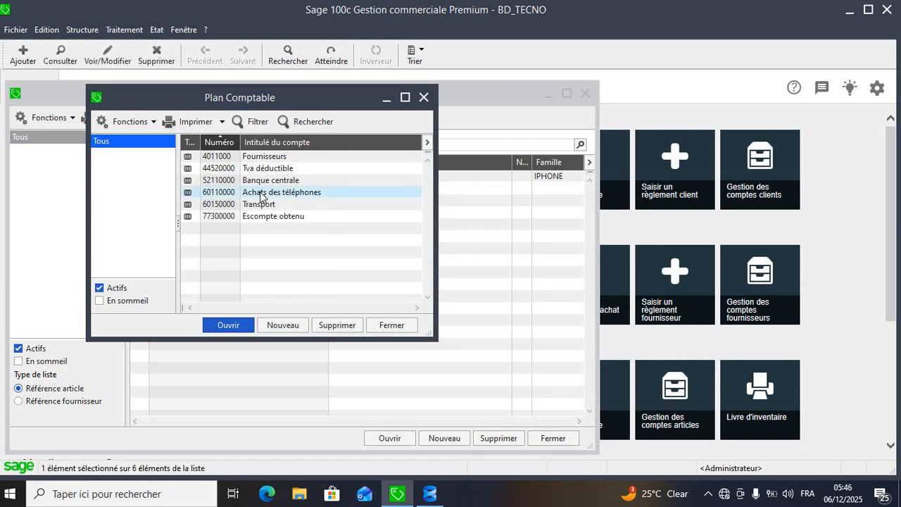
double_click(260, 192)
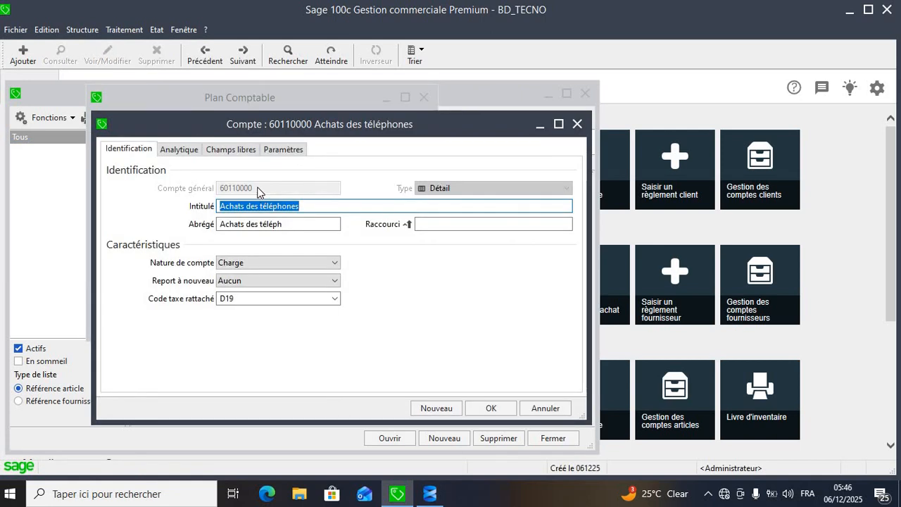
click(237, 298)
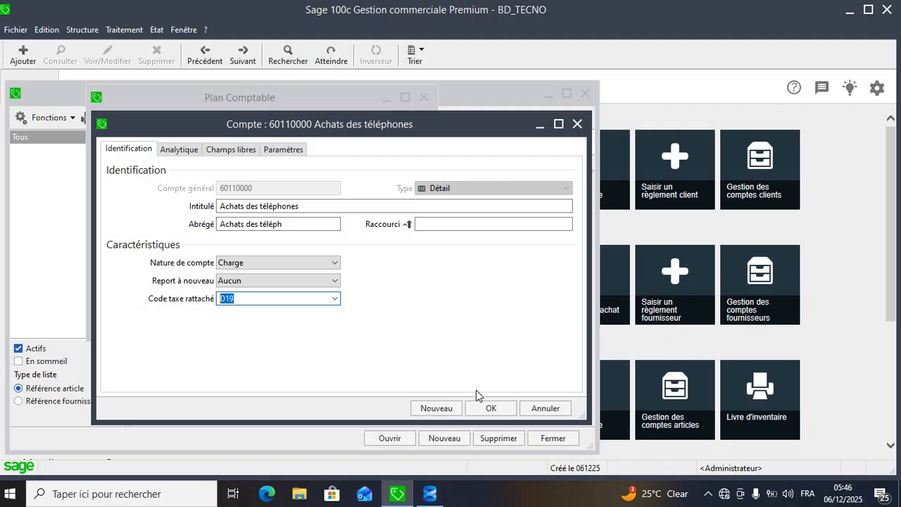
click(493, 408)
click(392, 325)
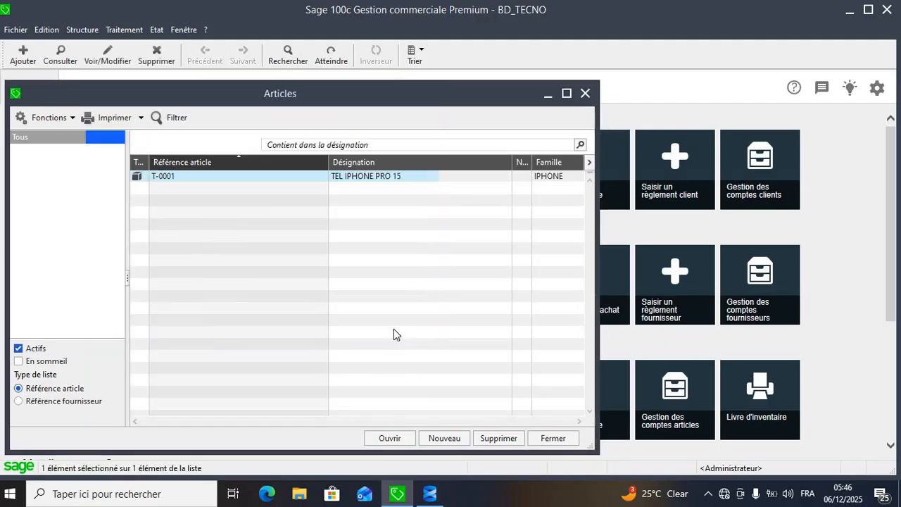
- Check which general accounts are assigned to the D19 tax rate, and close the tax list
click(81, 30)
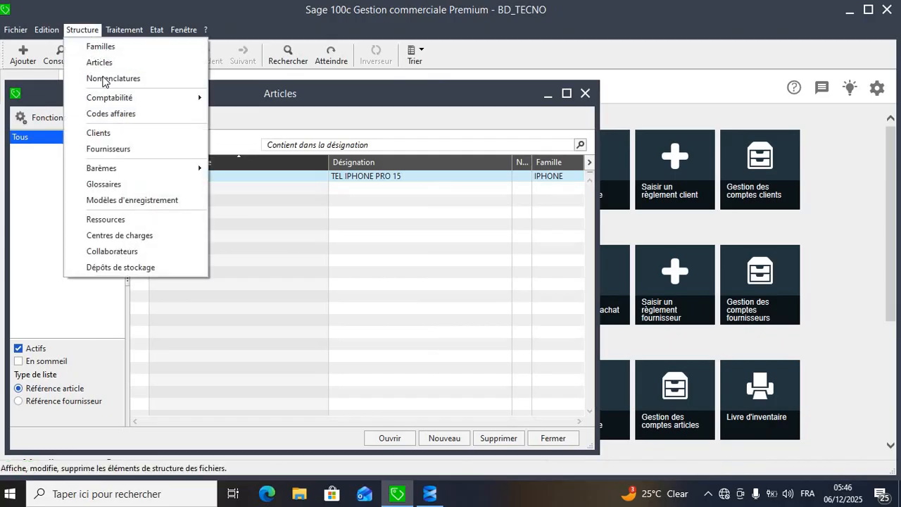
mouse_move(143, 97)
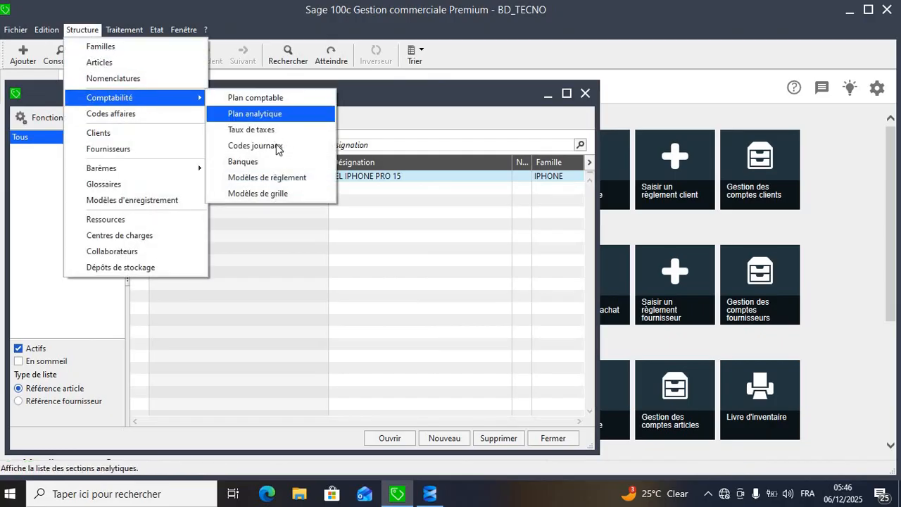
click(274, 131)
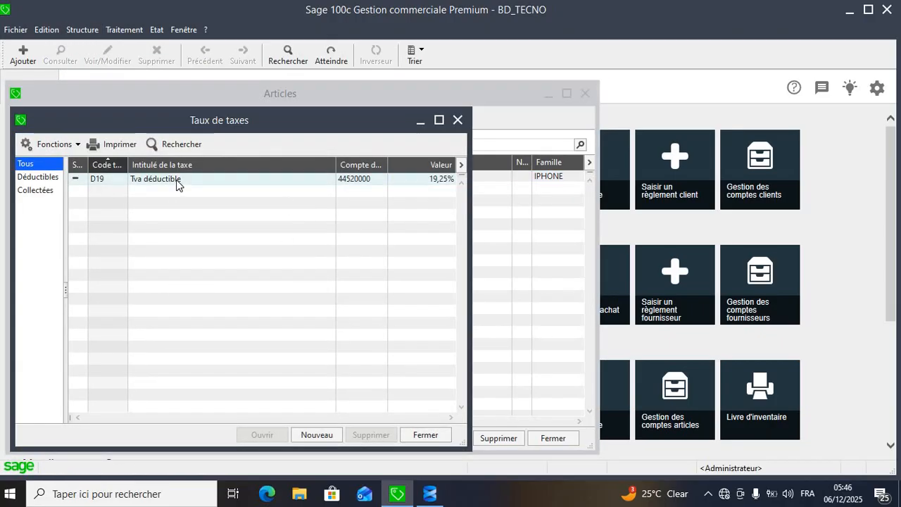
double_click(177, 181)
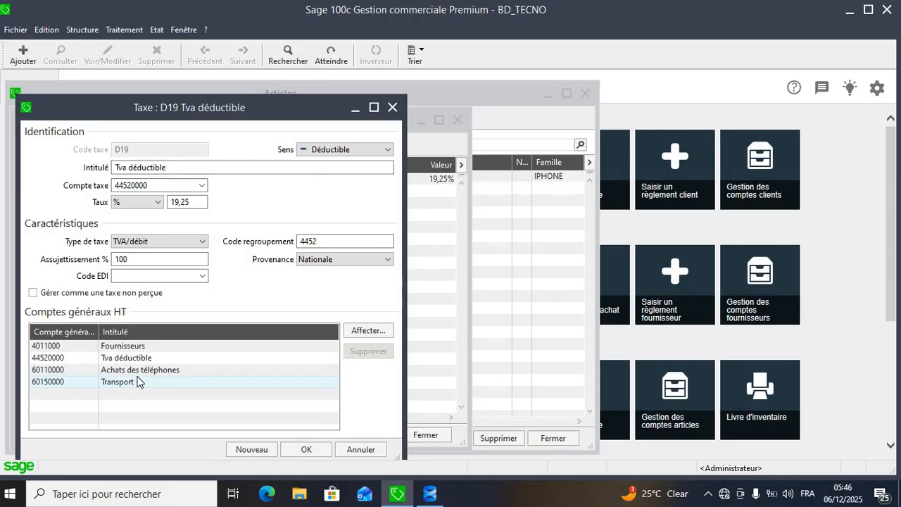
click(306, 449)
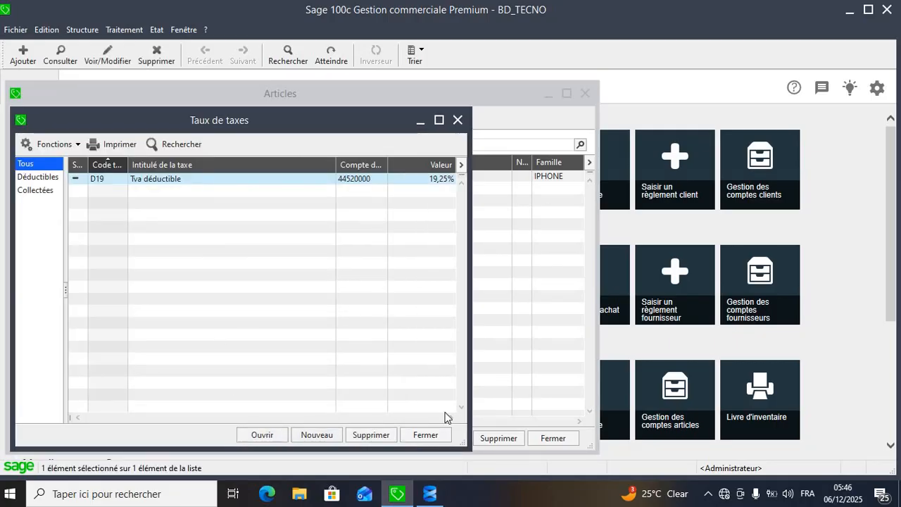
click(426, 435)
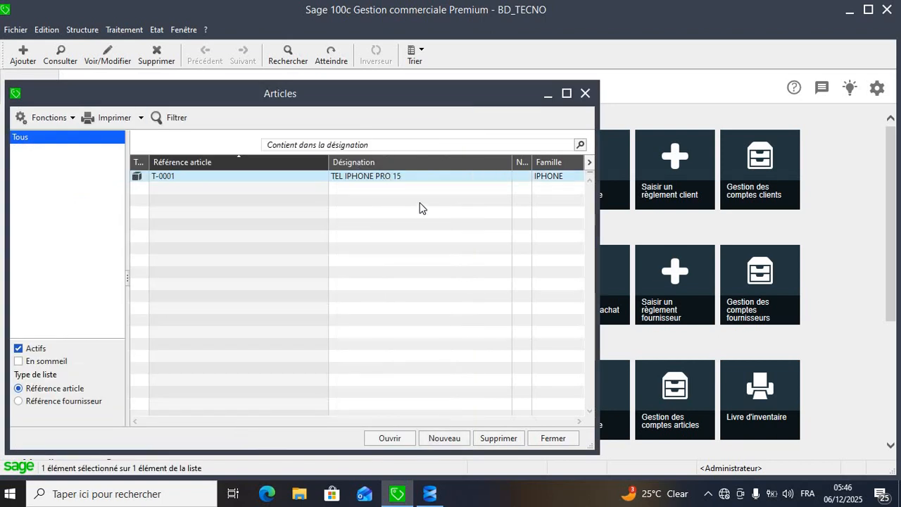
- Close the article list and create a new purchase document of type Facture
click(585, 93)
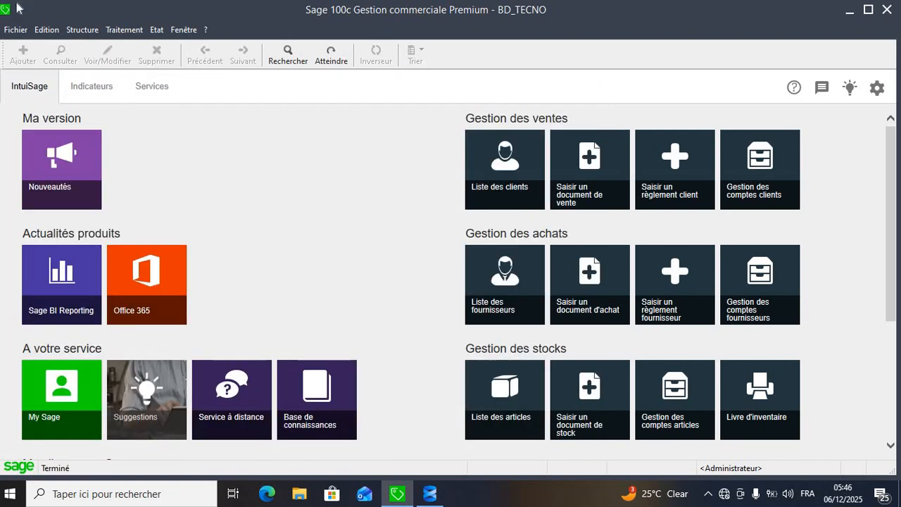
click(114, 31)
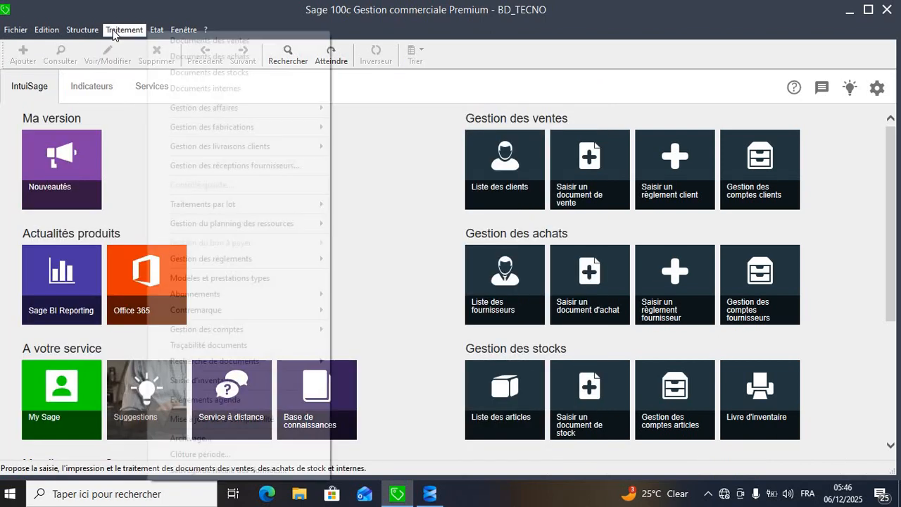
click(182, 58)
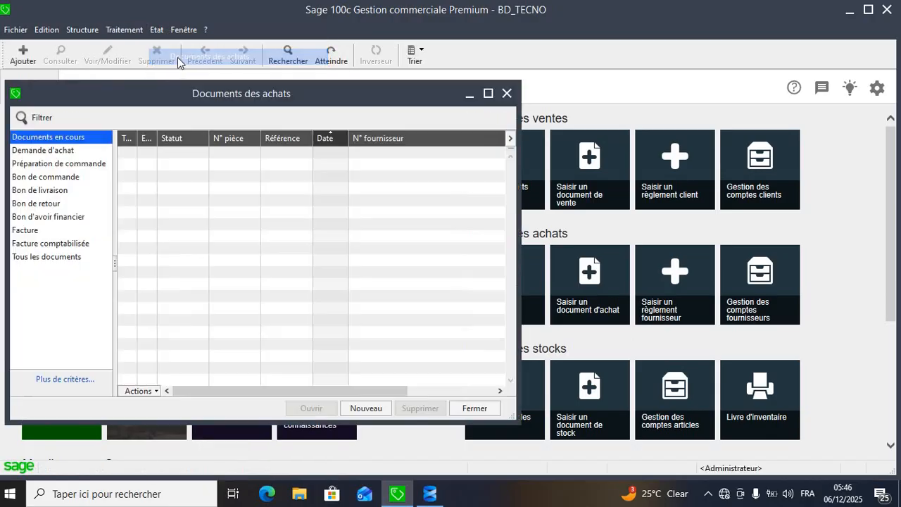
click(366, 409)
click(385, 273)
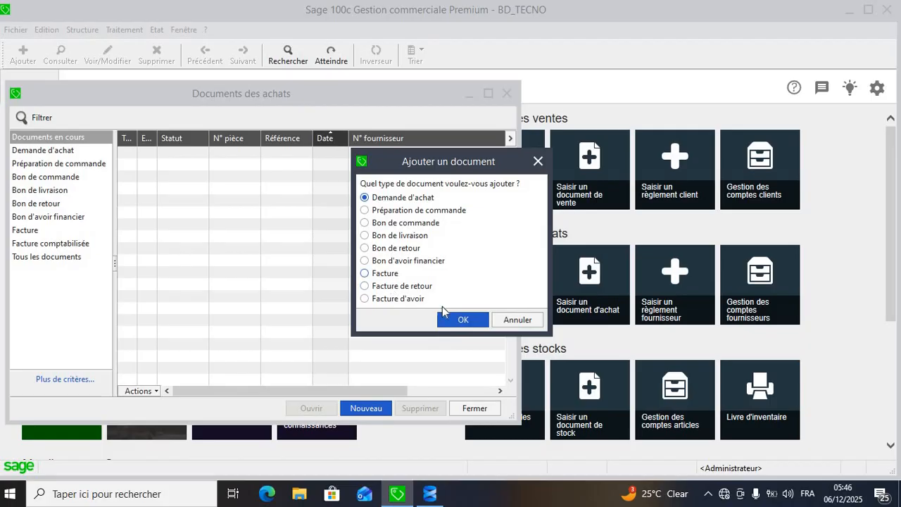
click(458, 319)
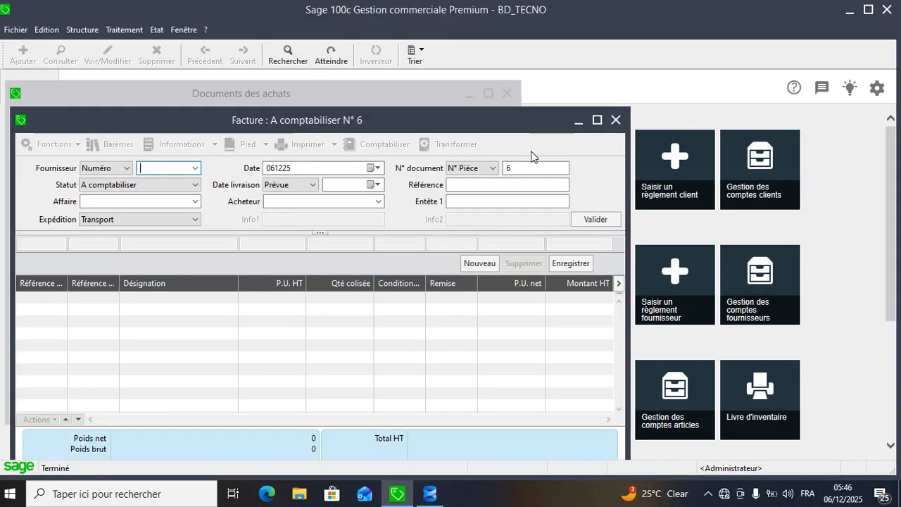
- Try to set the invoice's piece number to 1, select supplier FRS0001 and validate the document header
double_click(516, 167)
text(1)
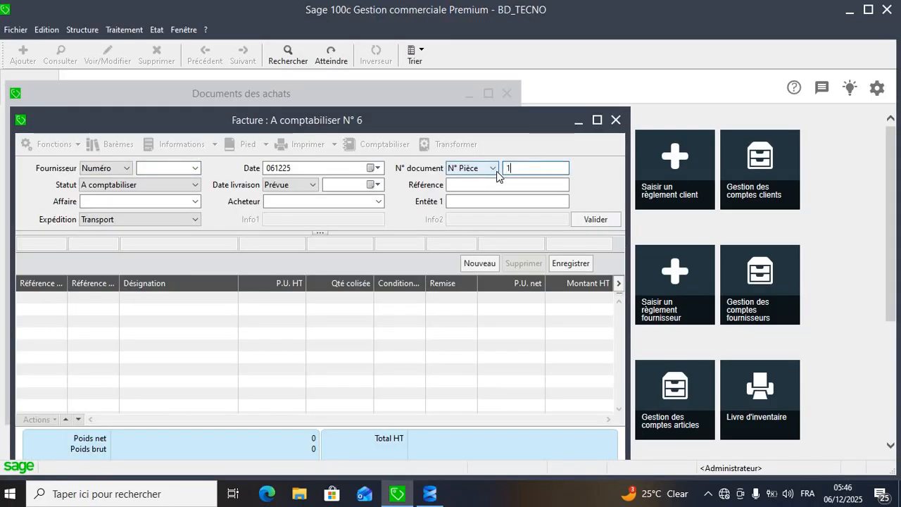
click(195, 168)
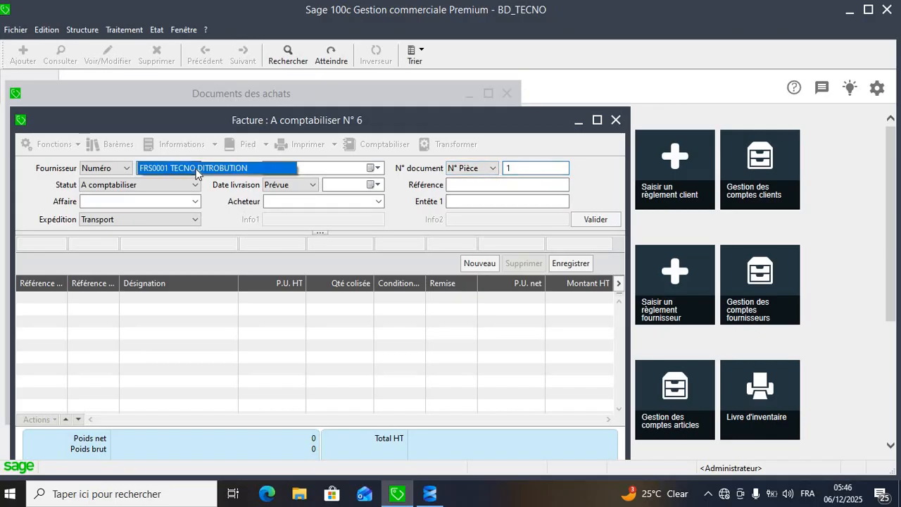
click(197, 169)
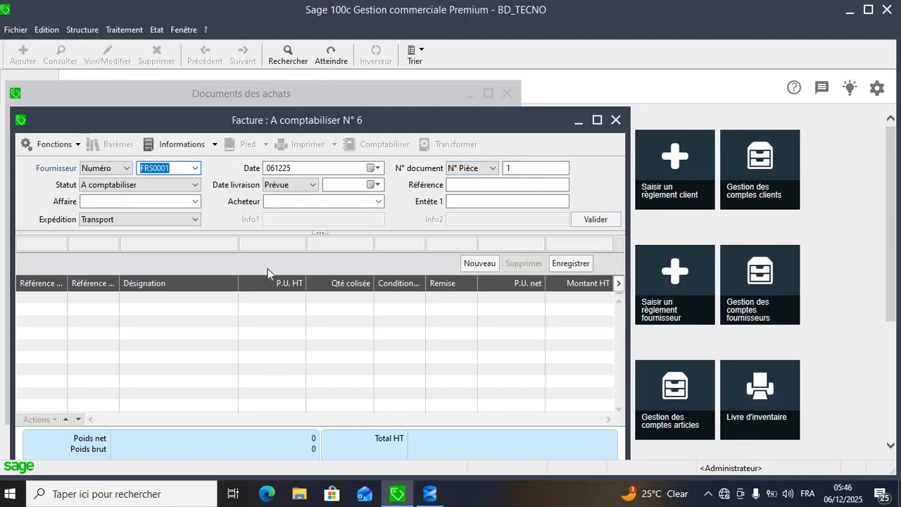
key(Tab)
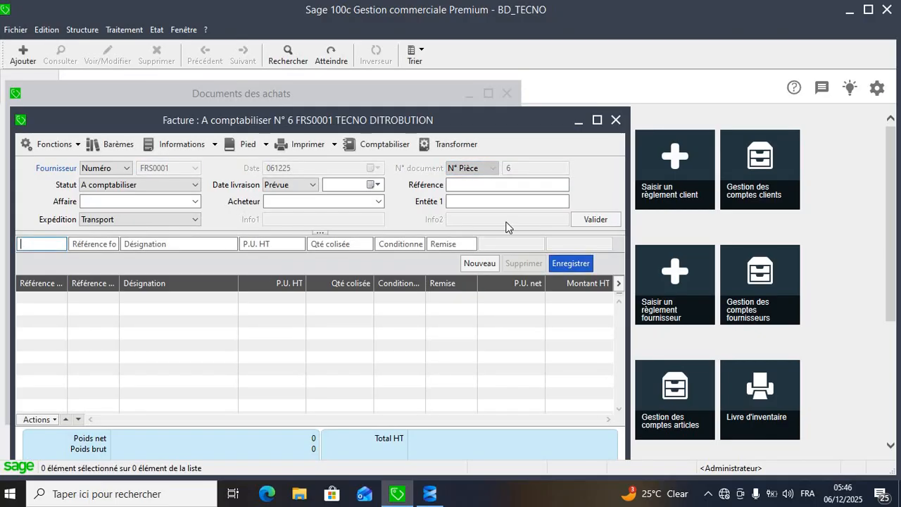
- Add a line for article T-0001 with a quantity of 100 and save it to the invoice
key(Tab)
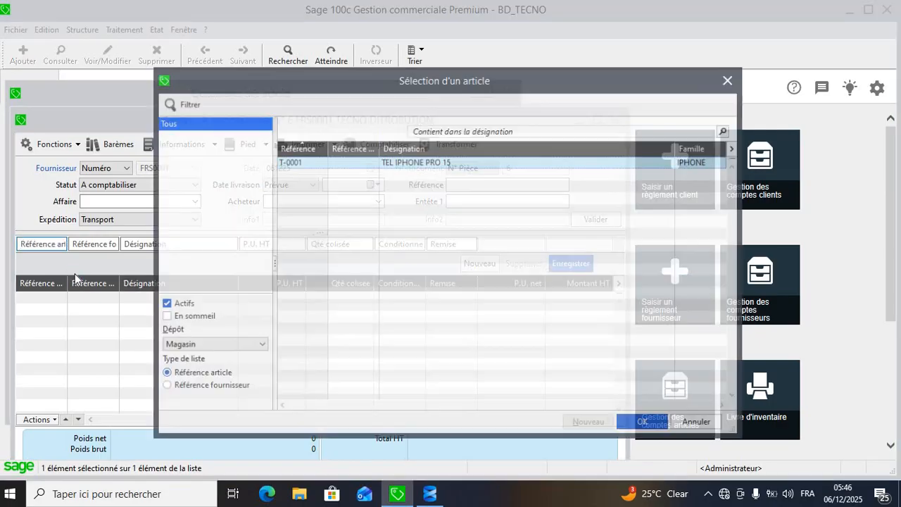
double_click(463, 162)
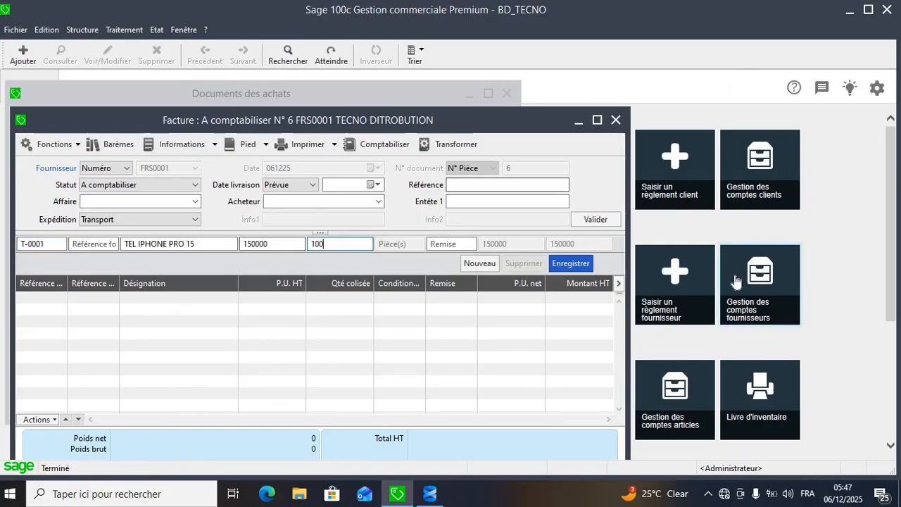
click(576, 265)
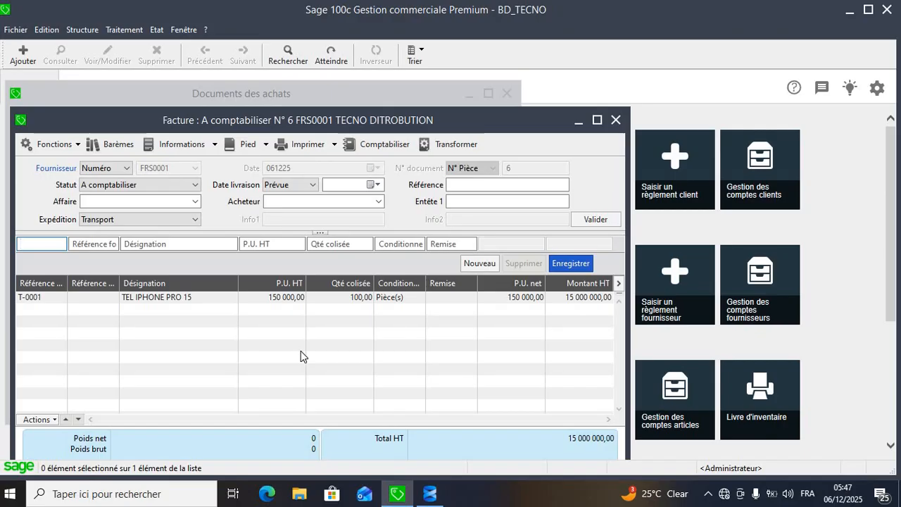
- Set a discount rate of 1 and carriage charges of 50000 excluding tax in the invoice footer, check the recap and confirm
click(266, 144)
click(273, 168)
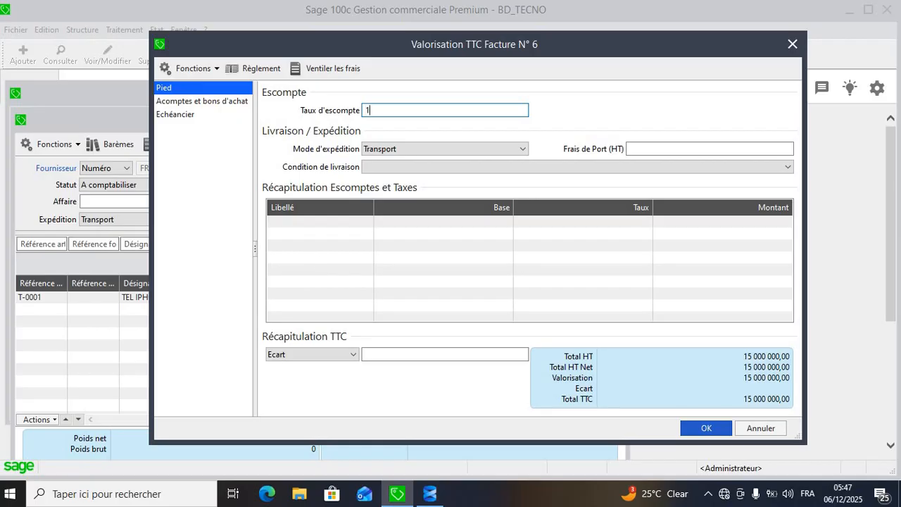
click(636, 148)
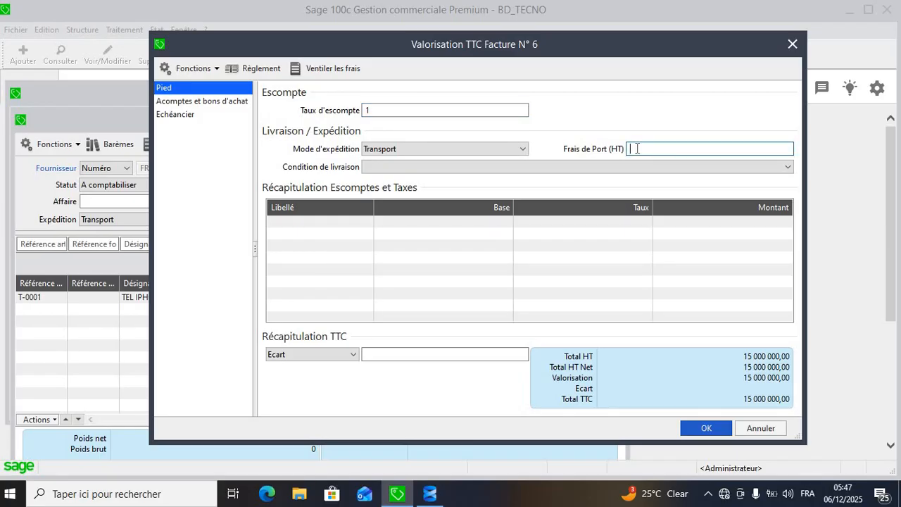
text(50000)
click(193, 104)
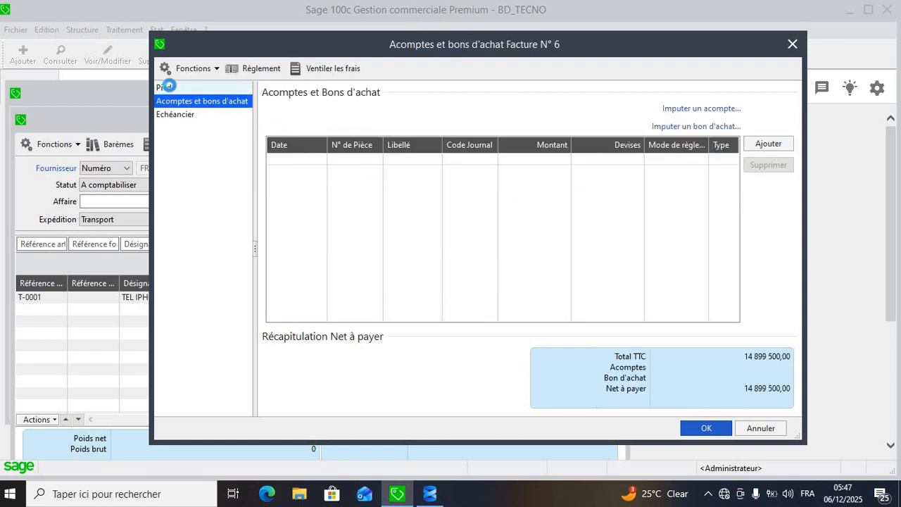
click(168, 88)
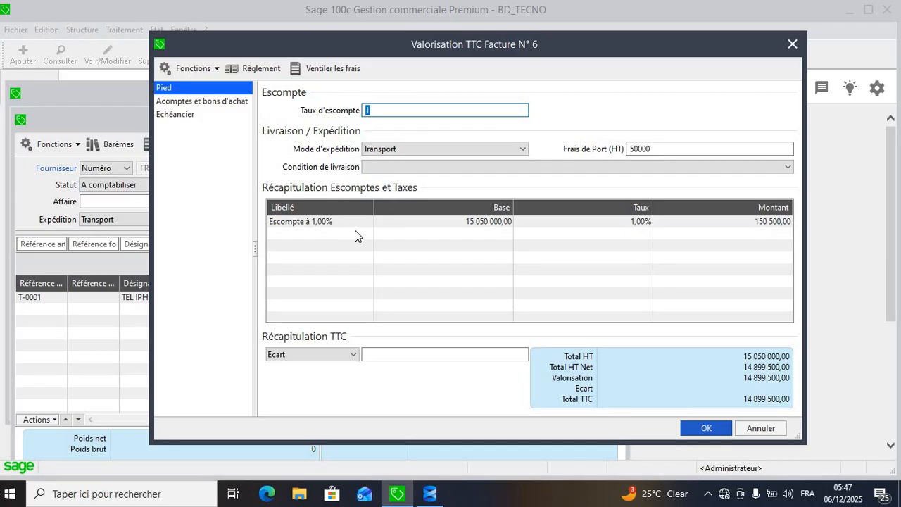
click(701, 428)
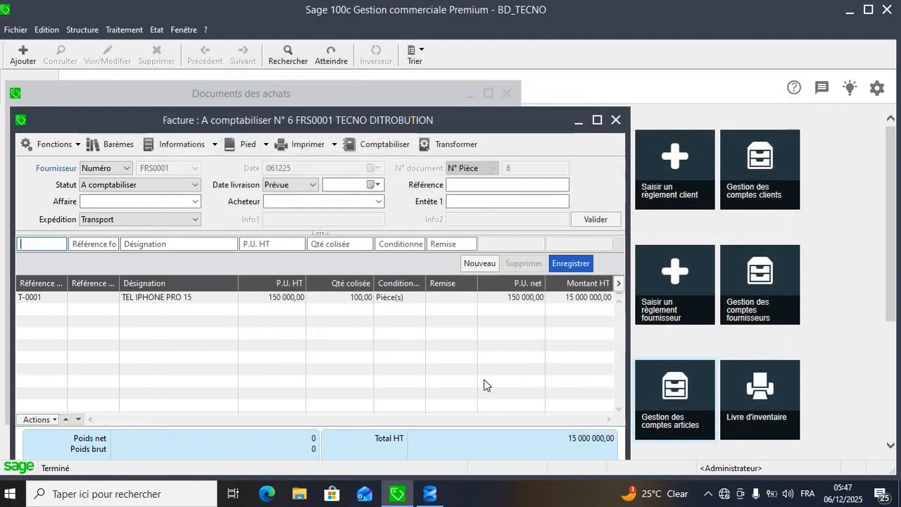
- Change the invoice's accounting category to Achat local, carry it over to the existing lines, and check the footer's tax recap
click(215, 144)
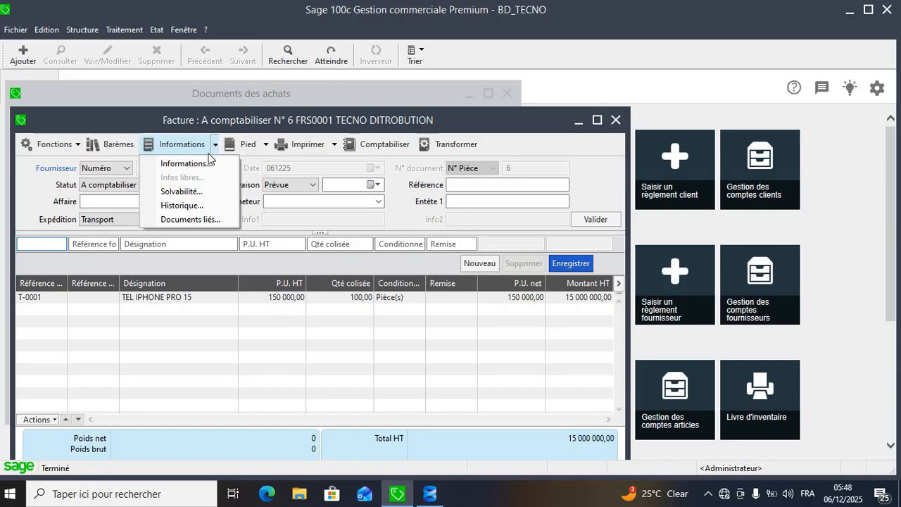
click(210, 165)
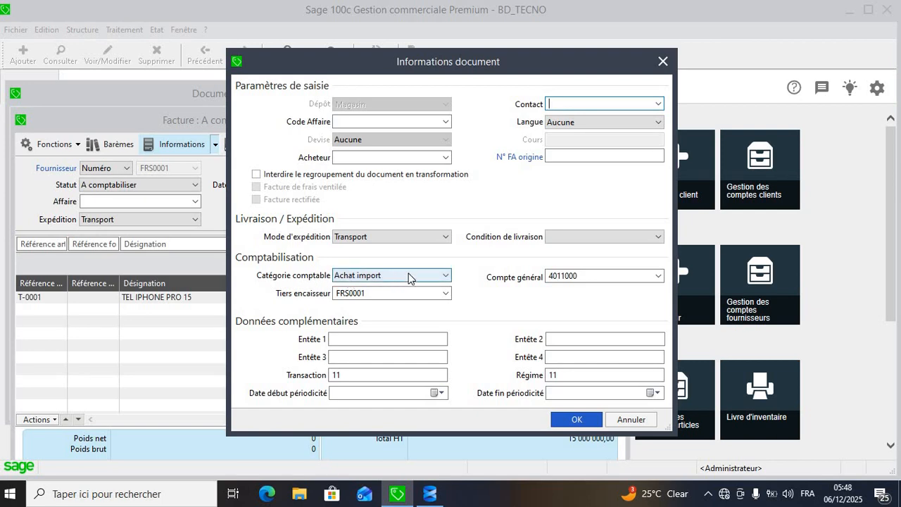
click(448, 277)
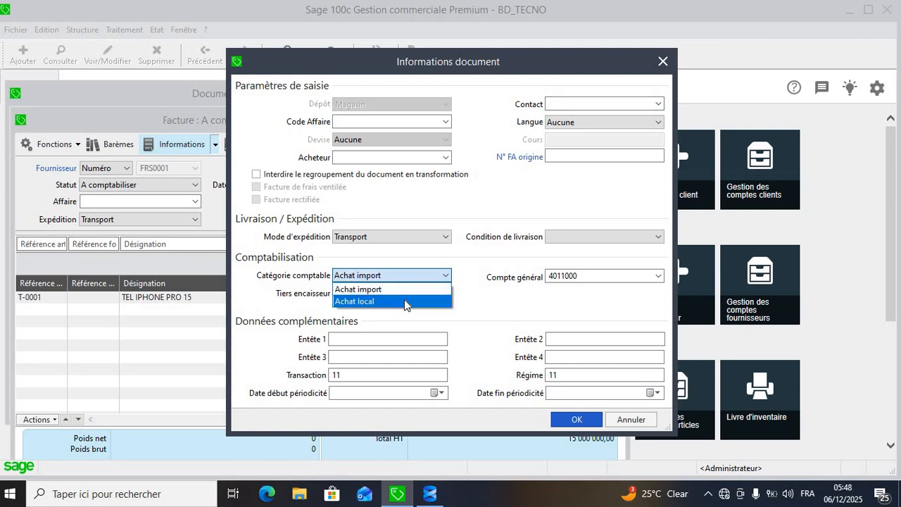
click(404, 302)
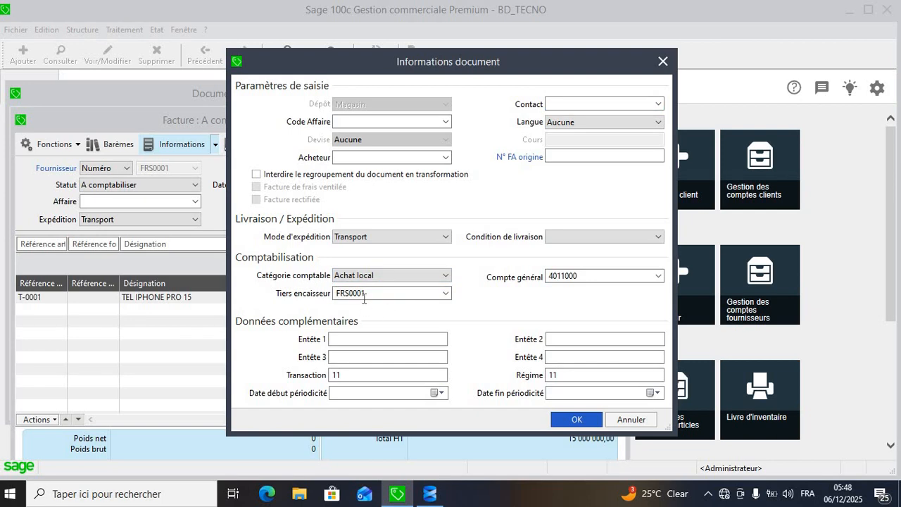
click(576, 418)
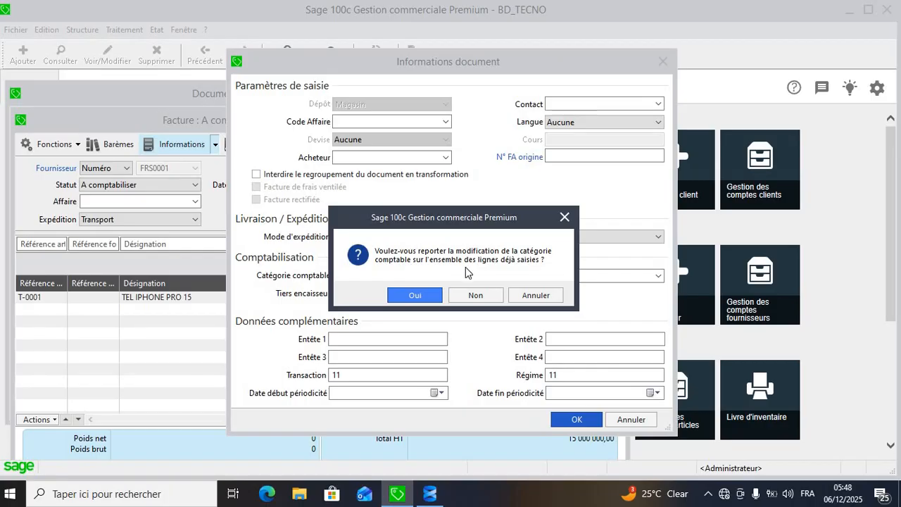
click(426, 300)
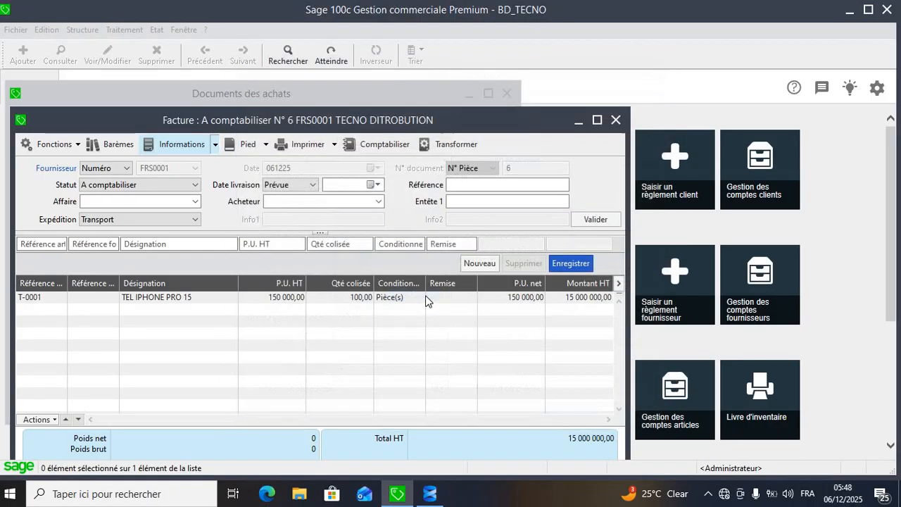
click(248, 145)
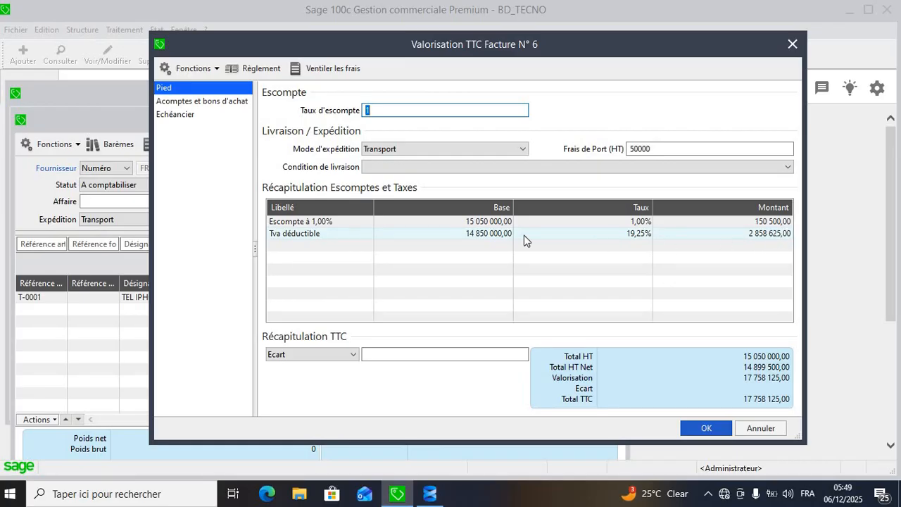
click(706, 428)
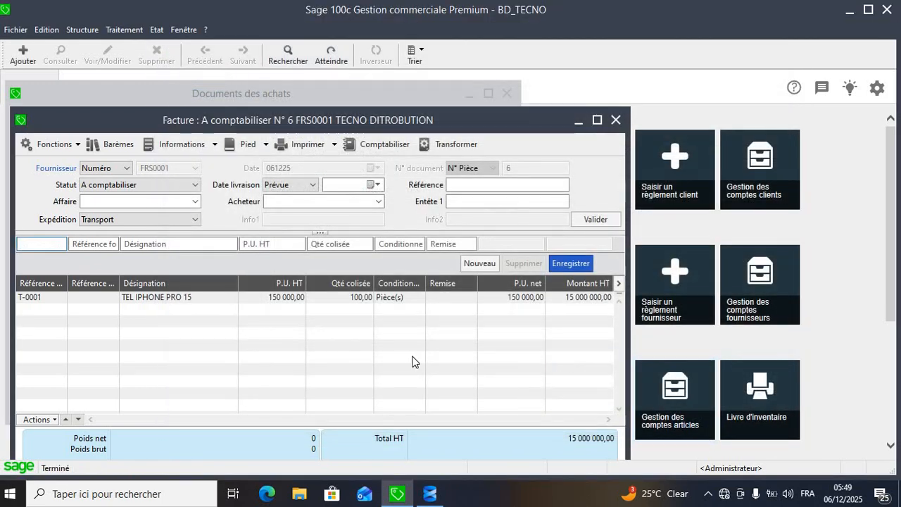
- Start printing the invoice and browse for the layout model to the Documents publics folder under C:, Utilisateurs, Public
click(307, 146)
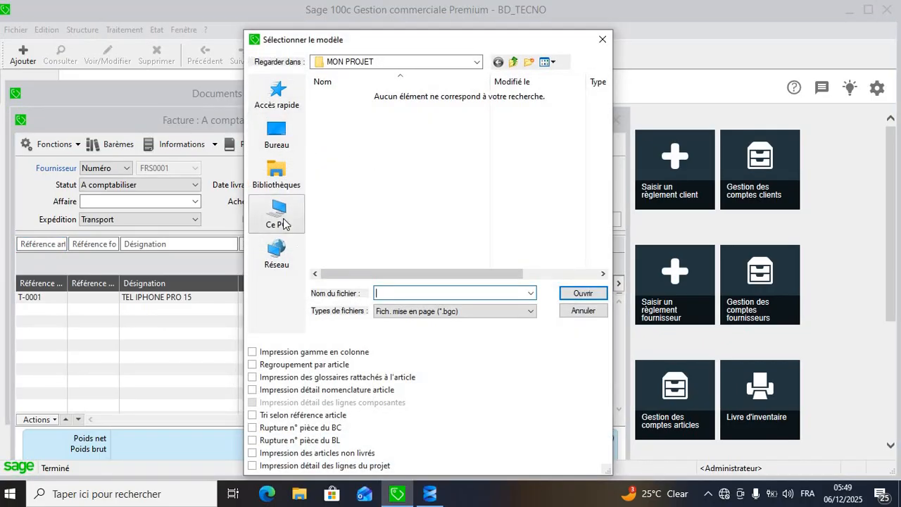
click(281, 218)
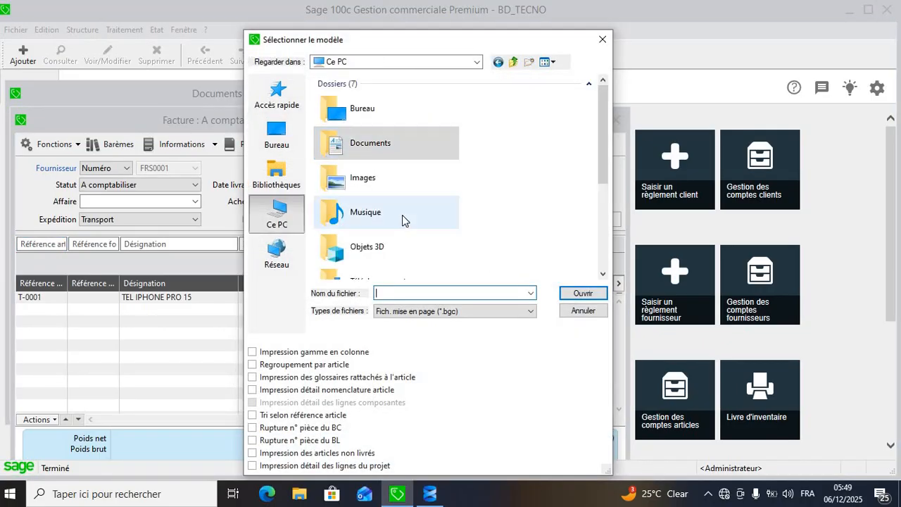
scroll(402, 232, down, 5)
double_click(414, 187)
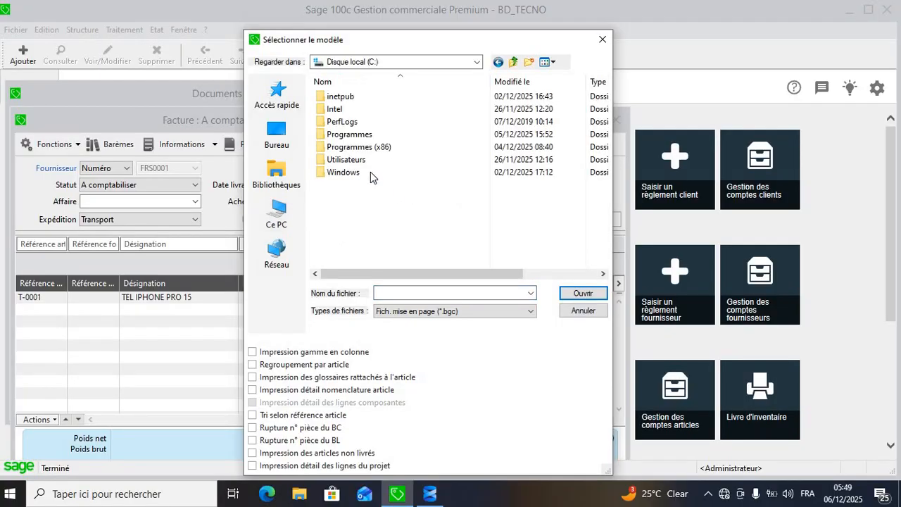
double_click(365, 160)
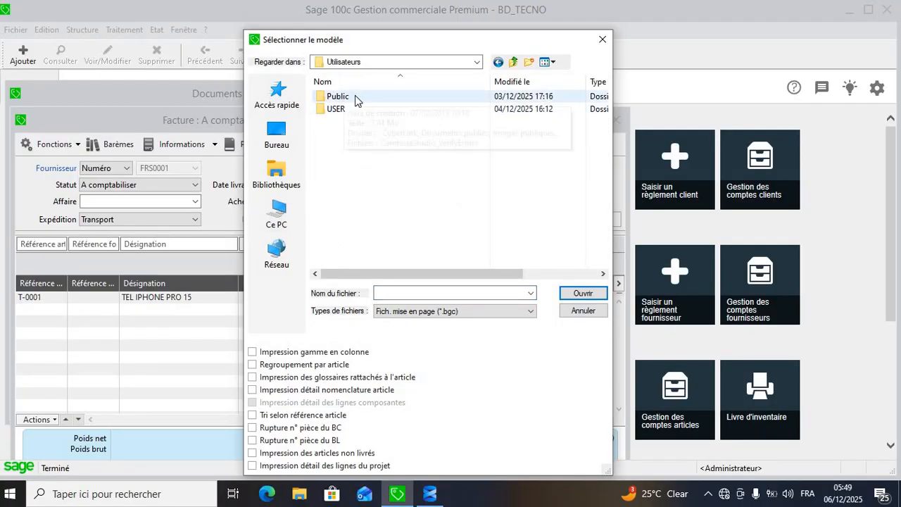
click(355, 98)
double_click(356, 98)
double_click(355, 109)
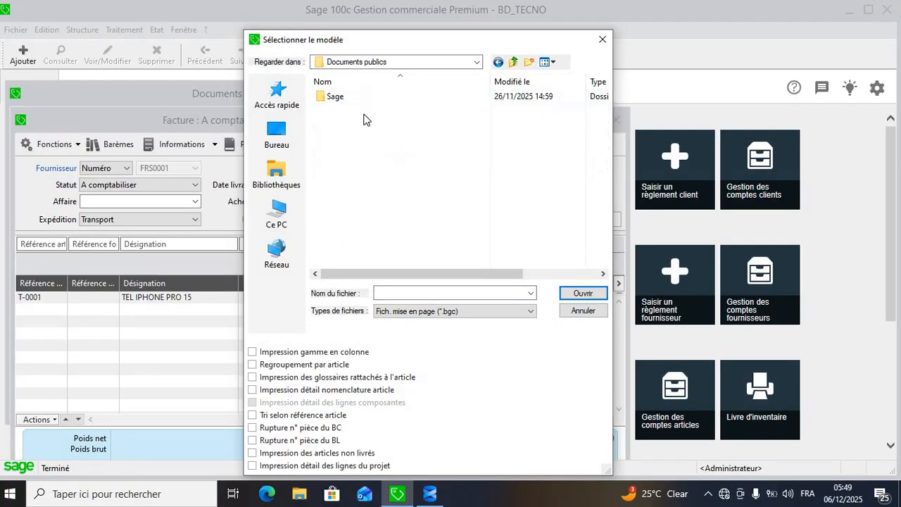
- Open the Facture fournisseur model from Sage, Gestion commerciale 100c, Documents standards, Achats
double_click(340, 104)
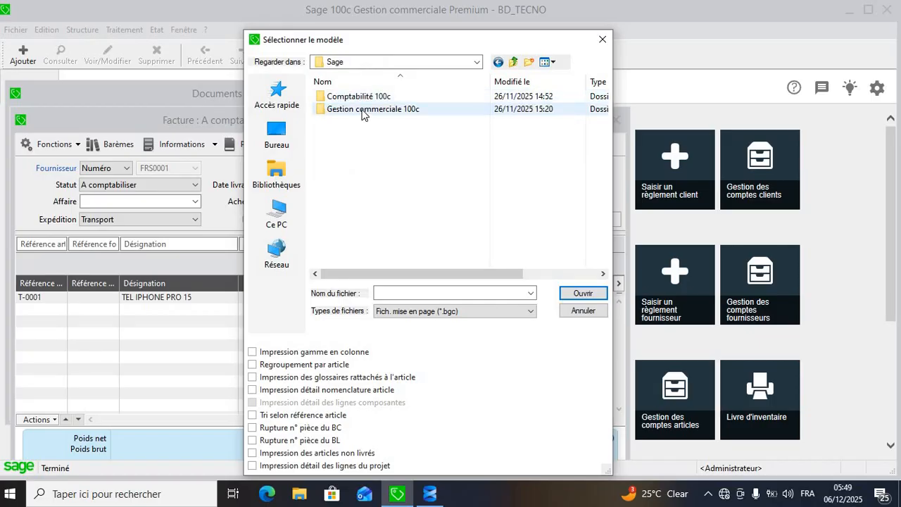
double_click(368, 109)
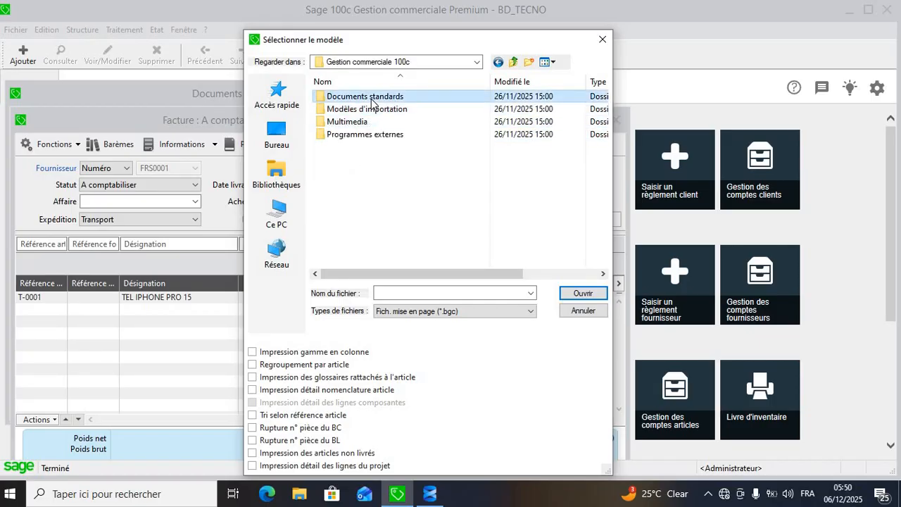
double_click(355, 97)
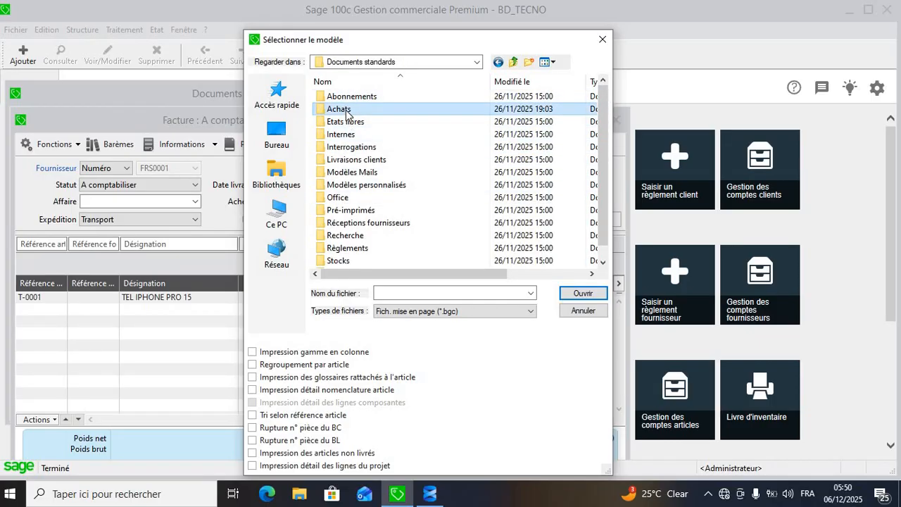
double_click(347, 109)
click(399, 186)
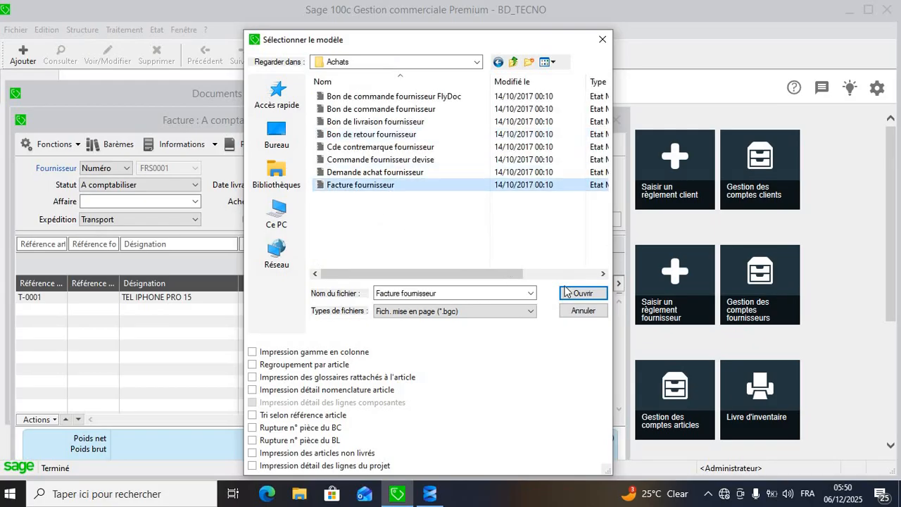
click(583, 293)
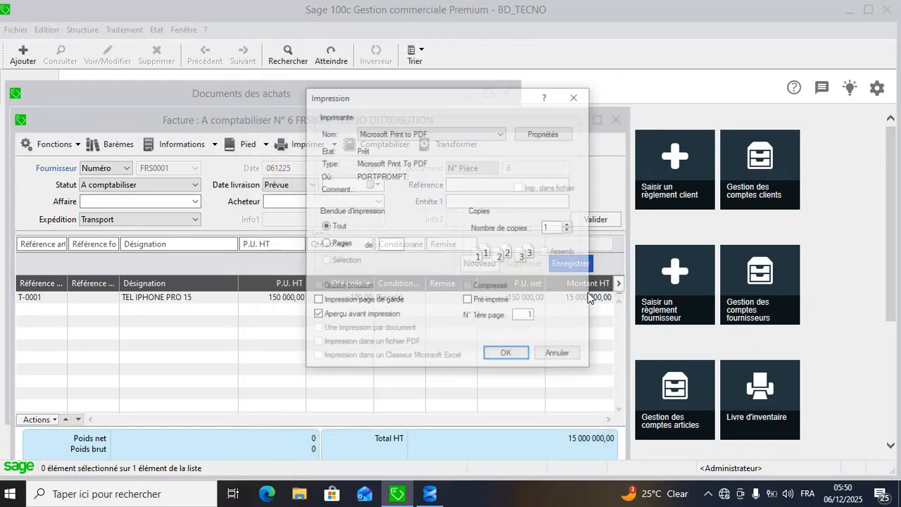
- Generate the invoice's print preview and examine its VAT, discount and net payable section
click(507, 356)
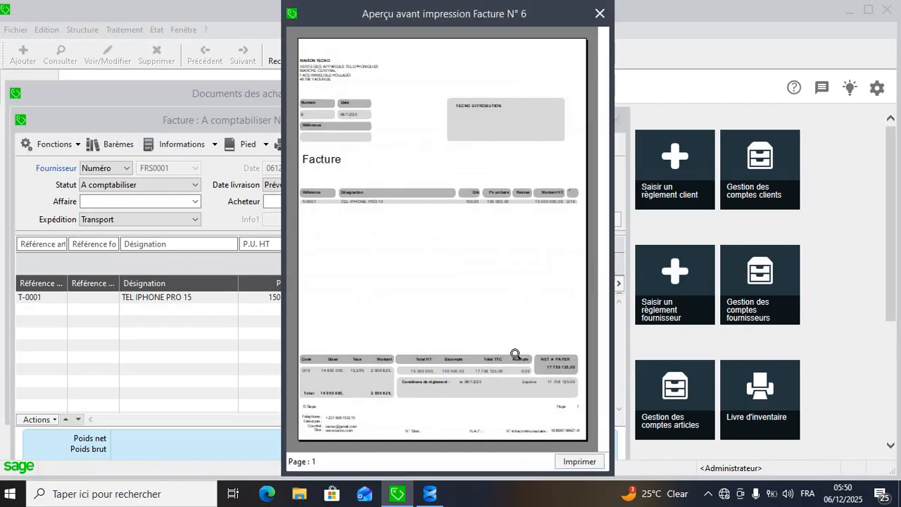
click(503, 322)
scroll(508, 362, down, 5)
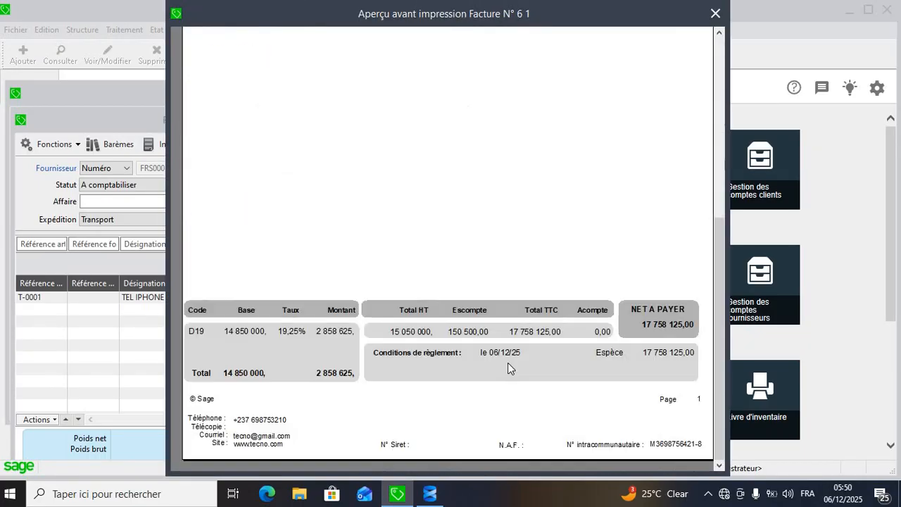